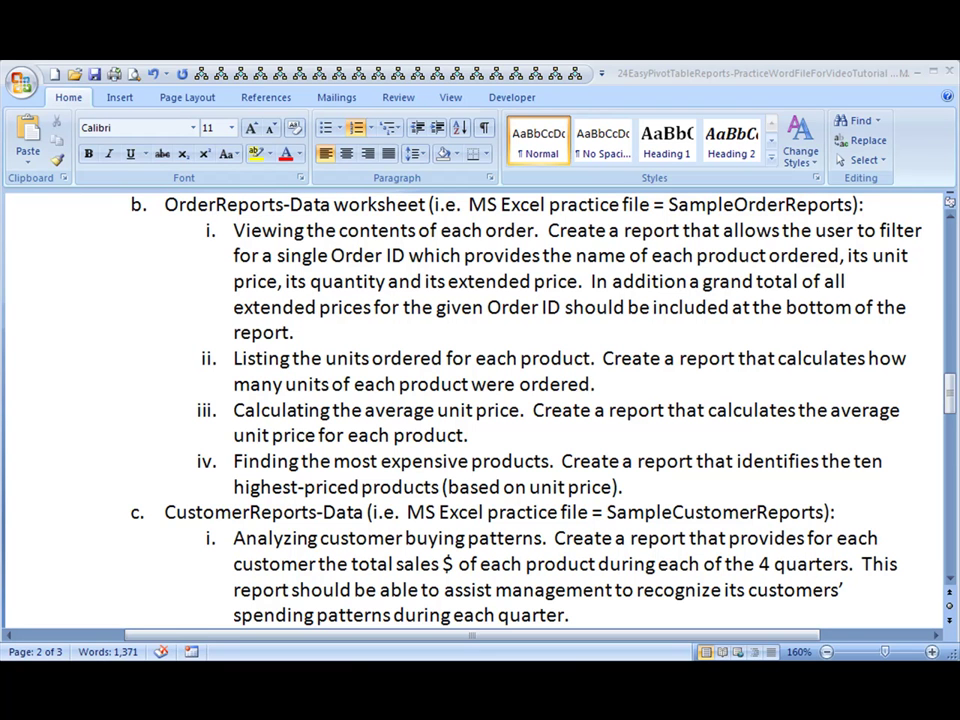
# Switch to the Excel practice workbook, examine the repeated Order IDs on the OrderReports-Data sheet, and return to the Word requirements.
pyautogui.hotkey('alt', 'Tab')
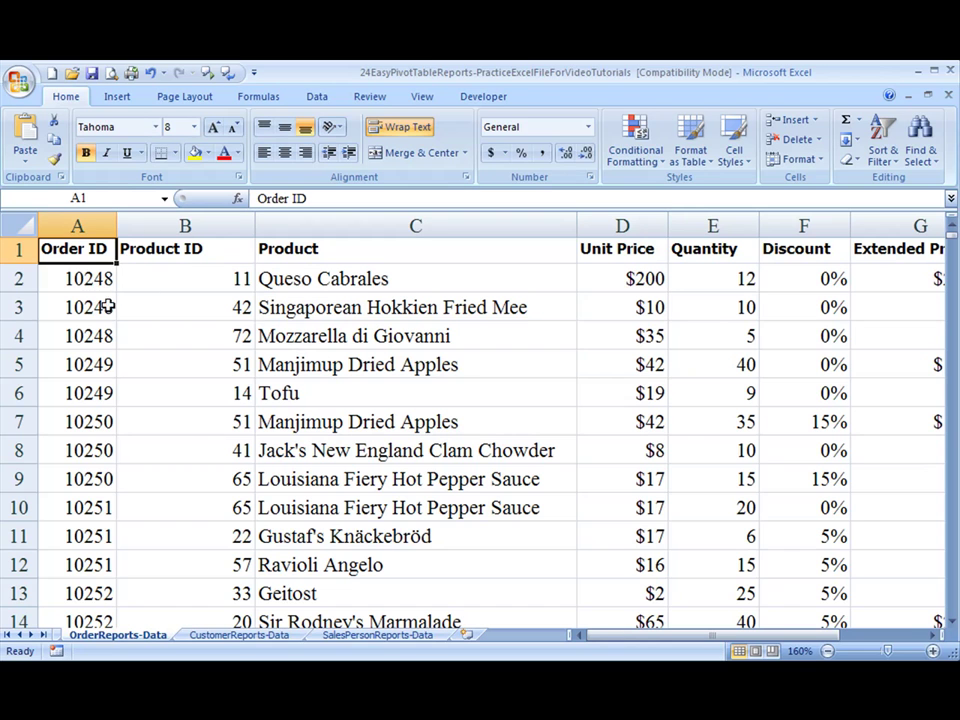
pyautogui.click(86, 272)
pyautogui.moveTo(86, 272); pyautogui.dragTo(80, 410)
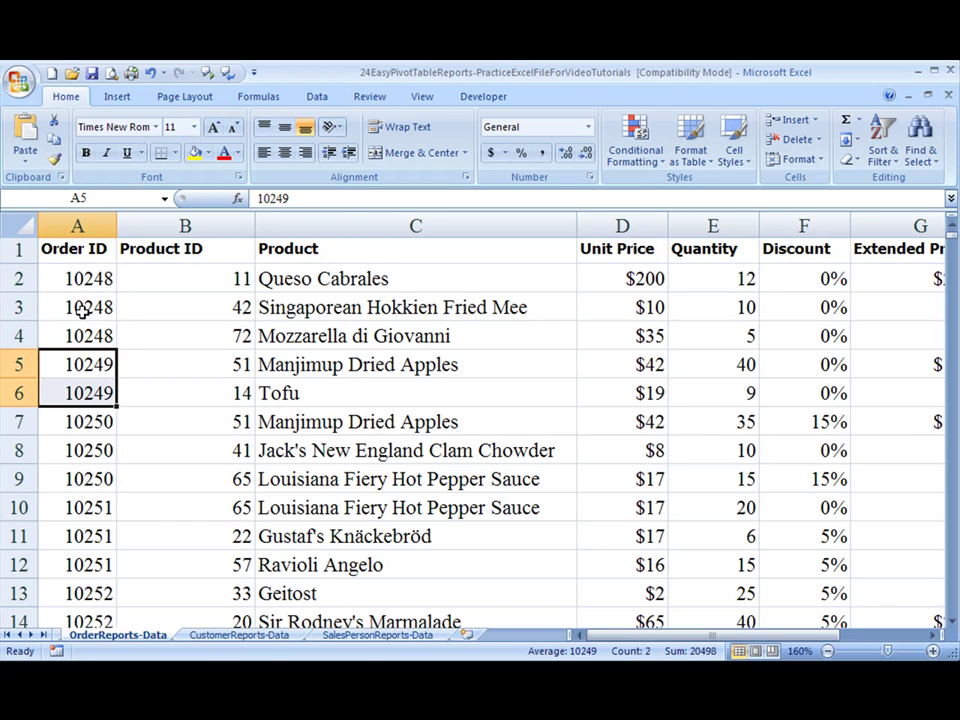
pyautogui.click(80, 276)
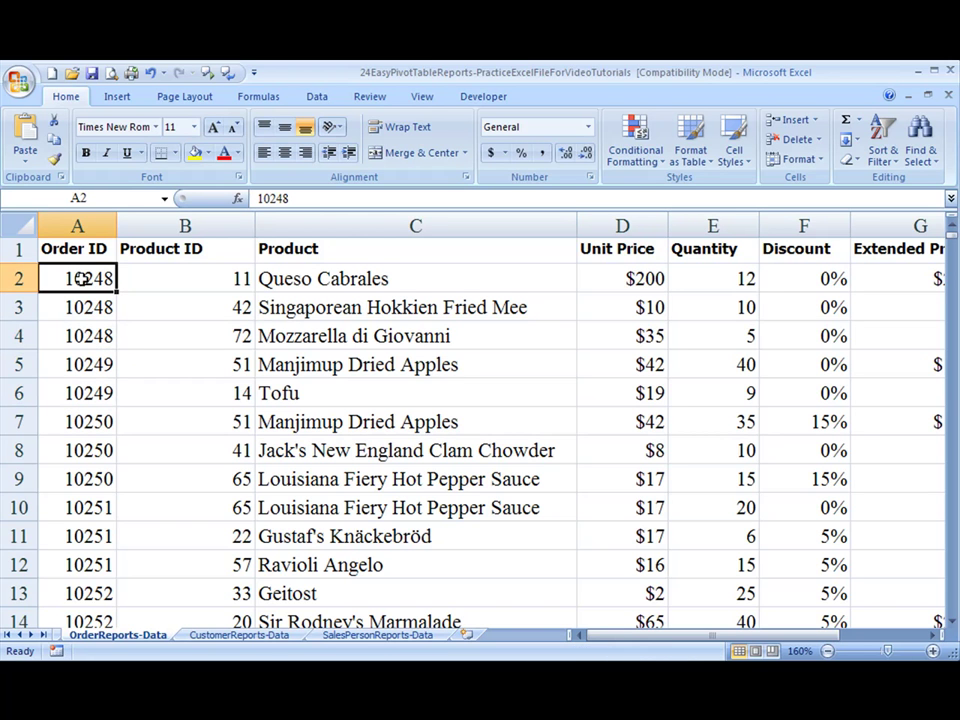
pyautogui.moveTo(88, 280); pyautogui.dragTo(135, 296)
pyautogui.click(77, 250)
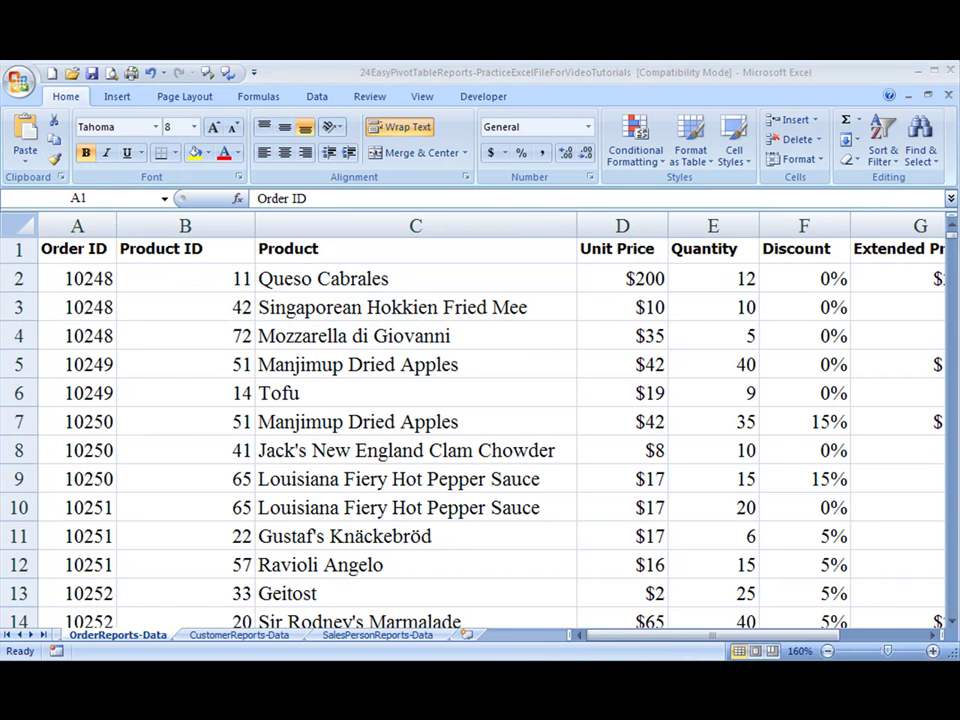
pyautogui.hotkey('alt', 'Tab')
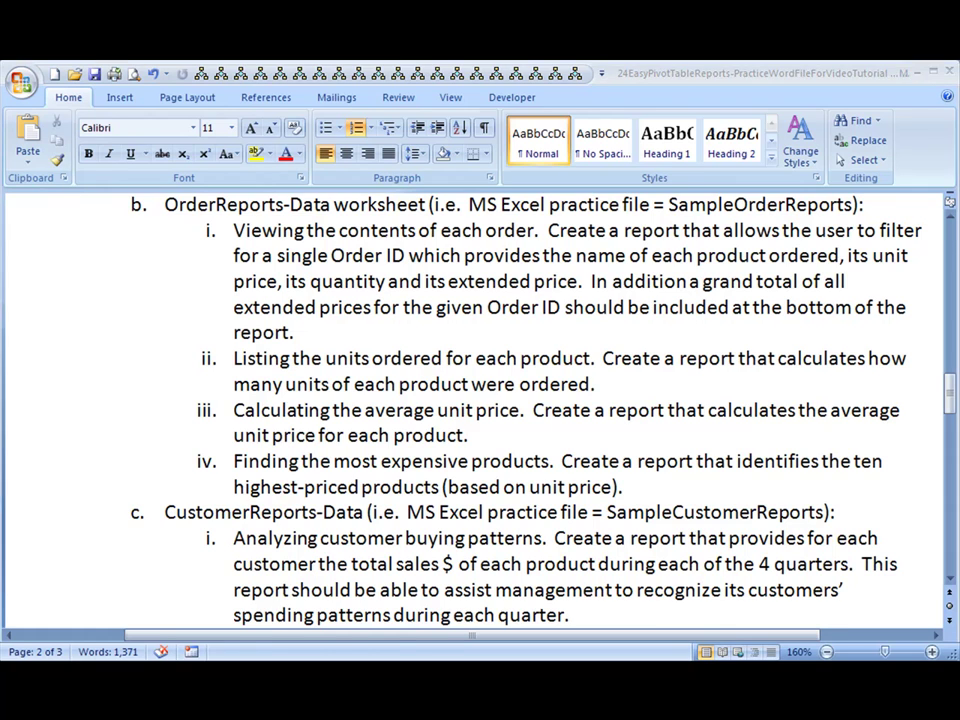
# Switch back to Excel and create a PivotTable on a new worksheet from the OrderReports-Data range A1:G2156.
pyautogui.hotkey('alt', 'Tab')
pyautogui.click(114, 97)
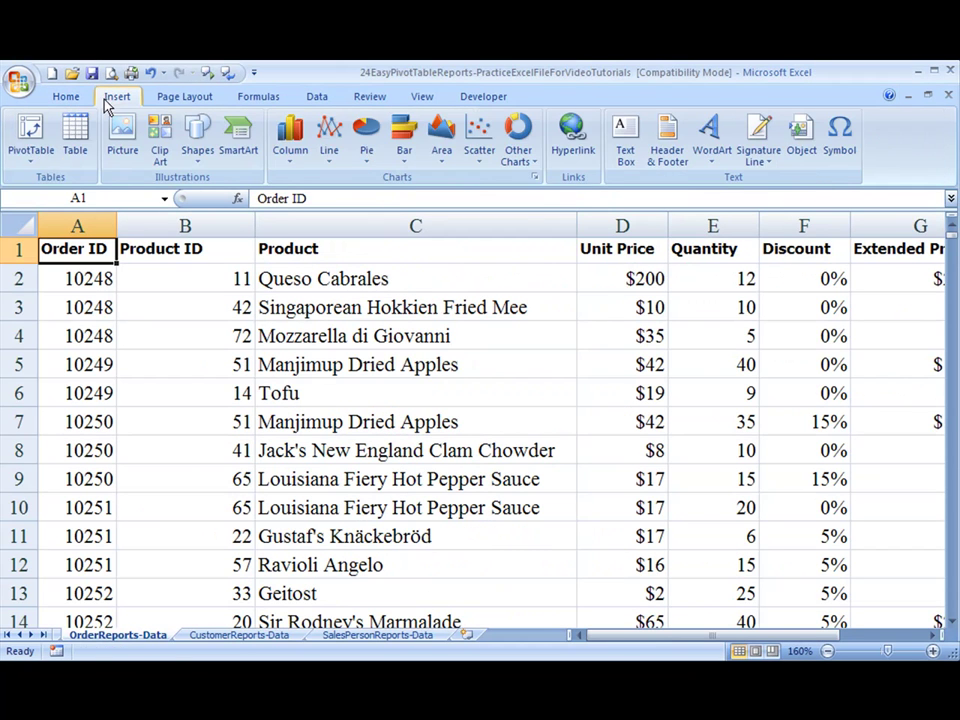
pyautogui.click(34, 140)
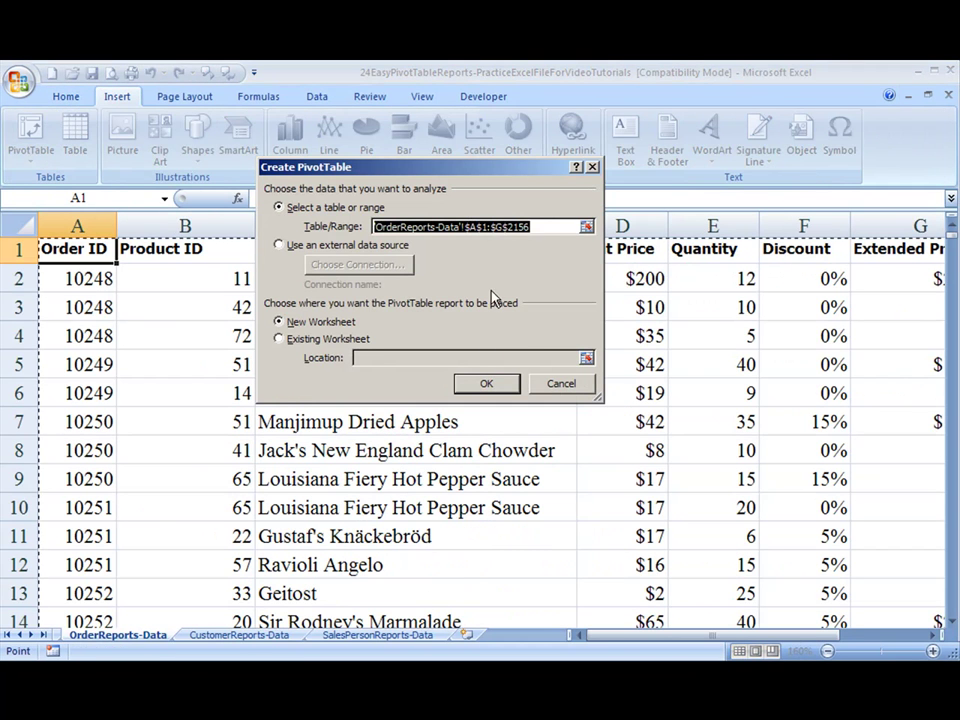
pyautogui.click(485, 384)
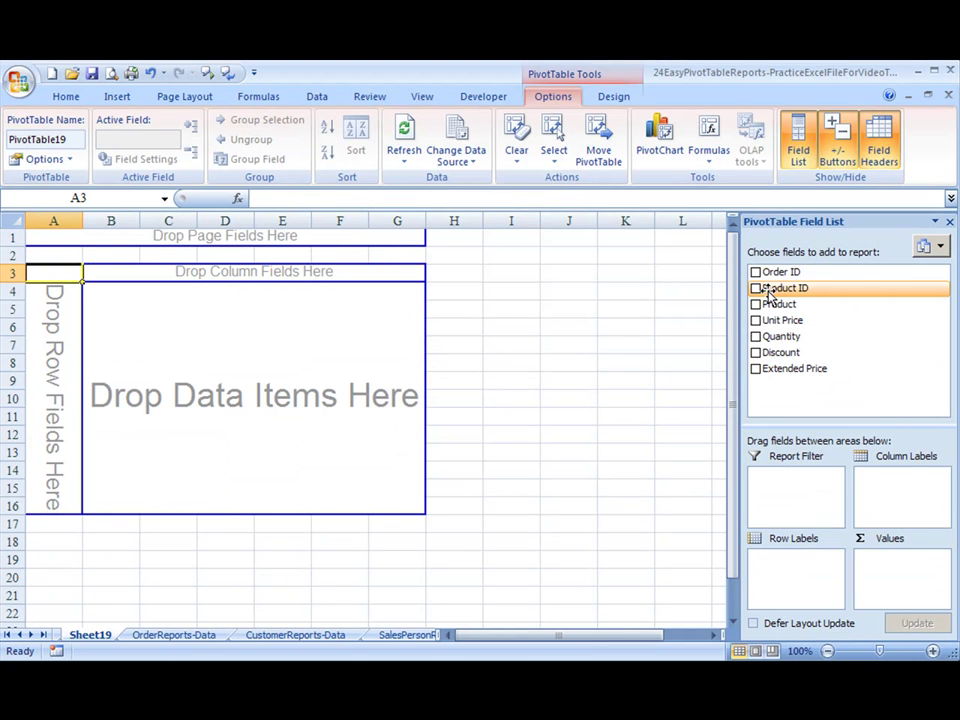
# Add Order ID as the report filter and limit the PivotTable to a single order.
pyautogui.moveTo(757, 274); pyautogui.dragTo(785, 491)
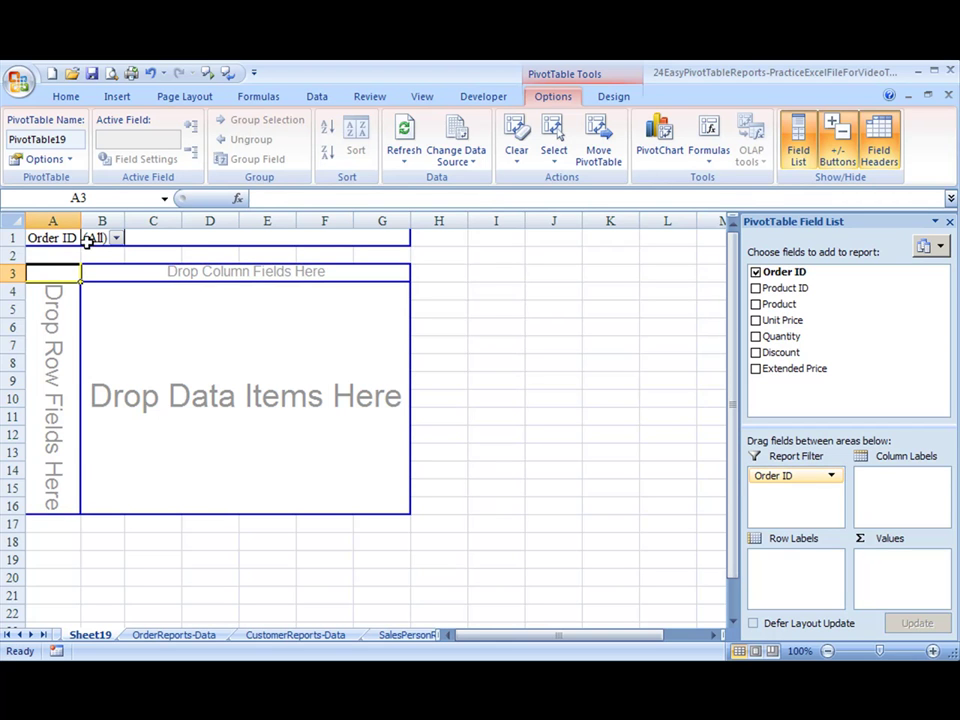
pyautogui.click(117, 238)
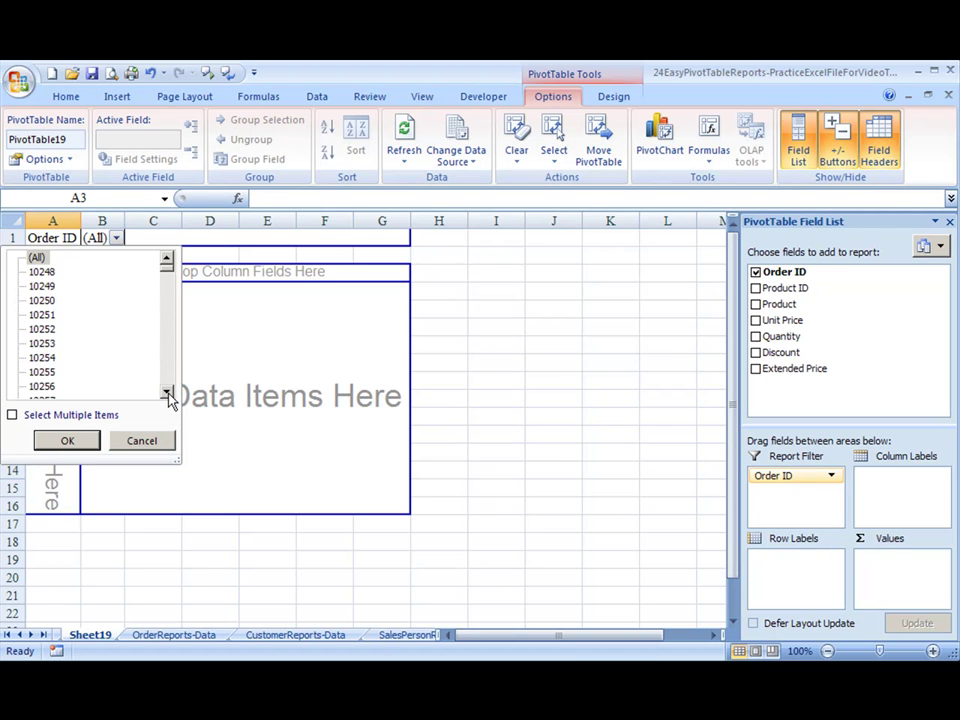
pyautogui.moveTo(170, 398); pyautogui.dragTo(170, 398)
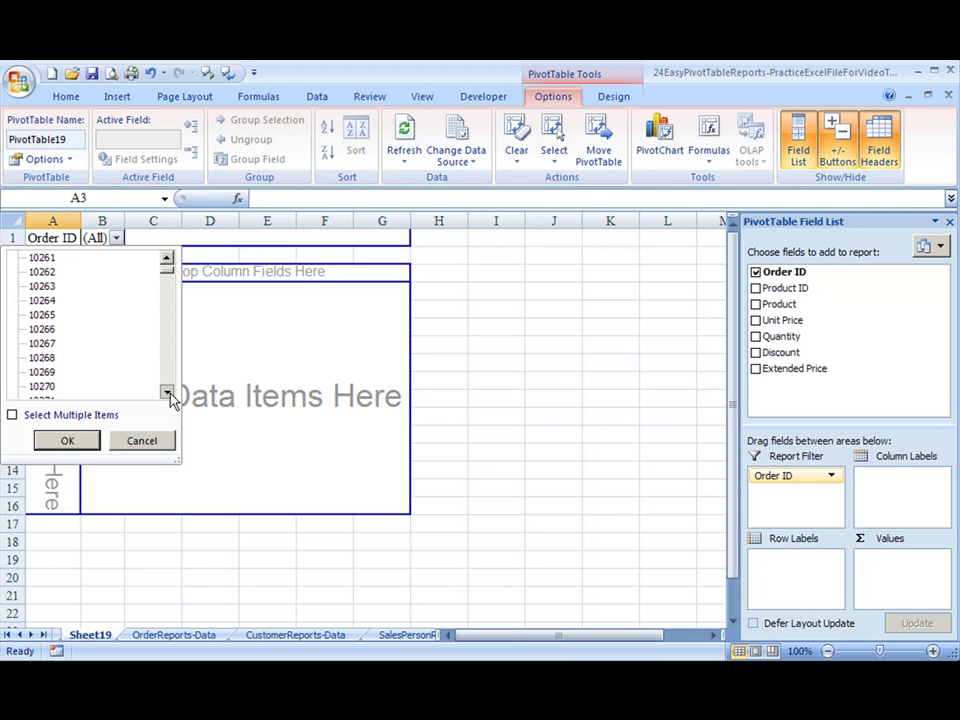
pyautogui.click(47, 389)
pyautogui.click(66, 442)
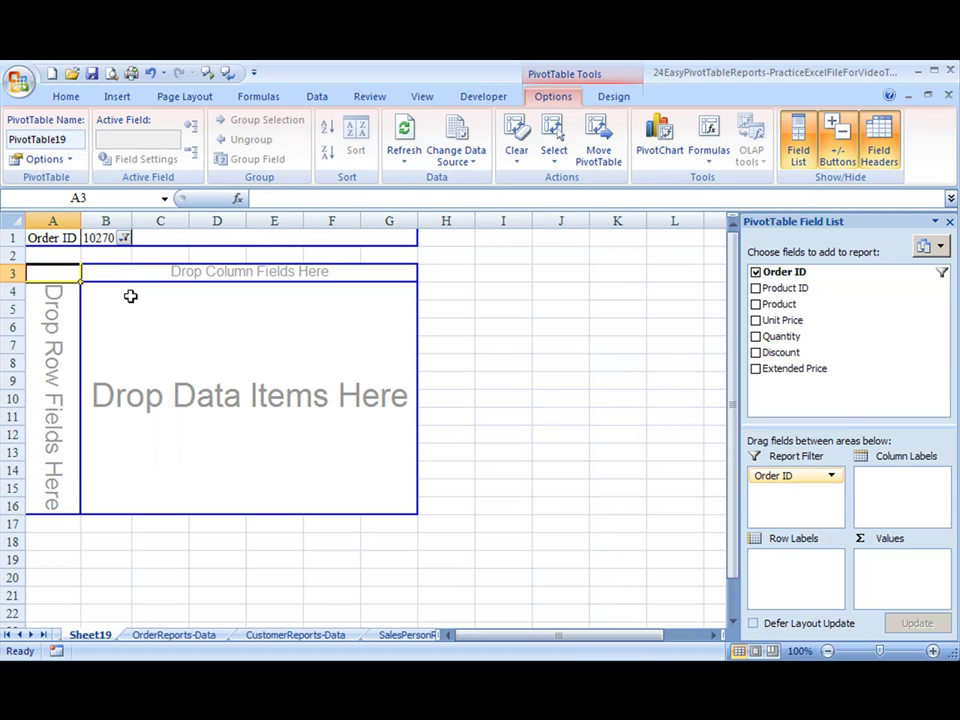
# Add Product, Unit Price, Quantity and Discount as row labels, in that order, and Extended Price as the summed value.
pyautogui.moveTo(772, 304); pyautogui.dragTo(786, 568)
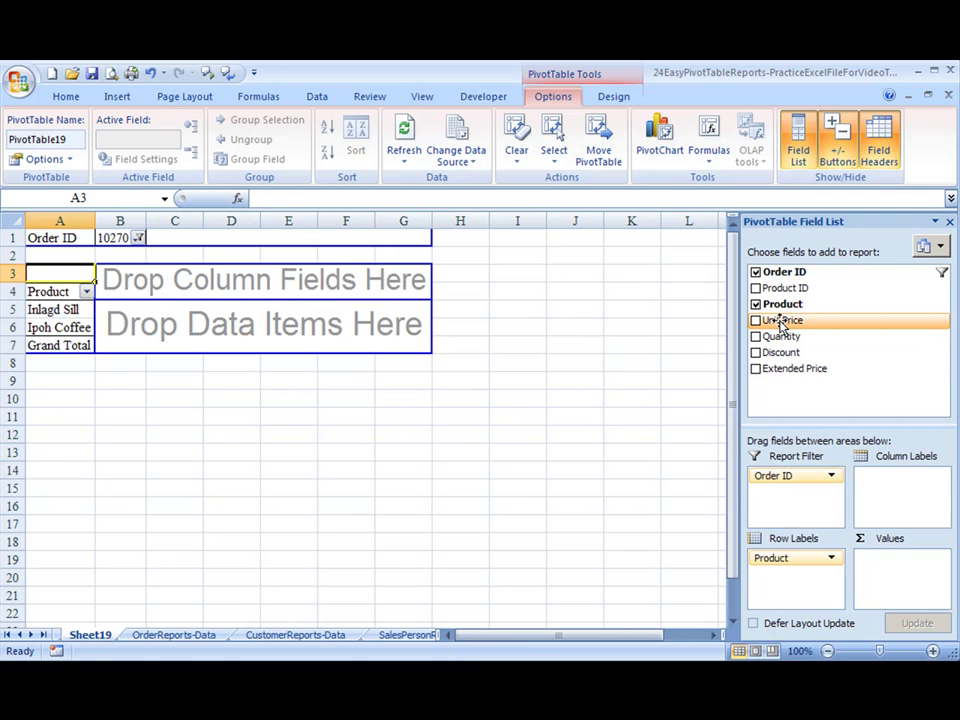
pyautogui.moveTo(781, 325); pyautogui.dragTo(786, 570)
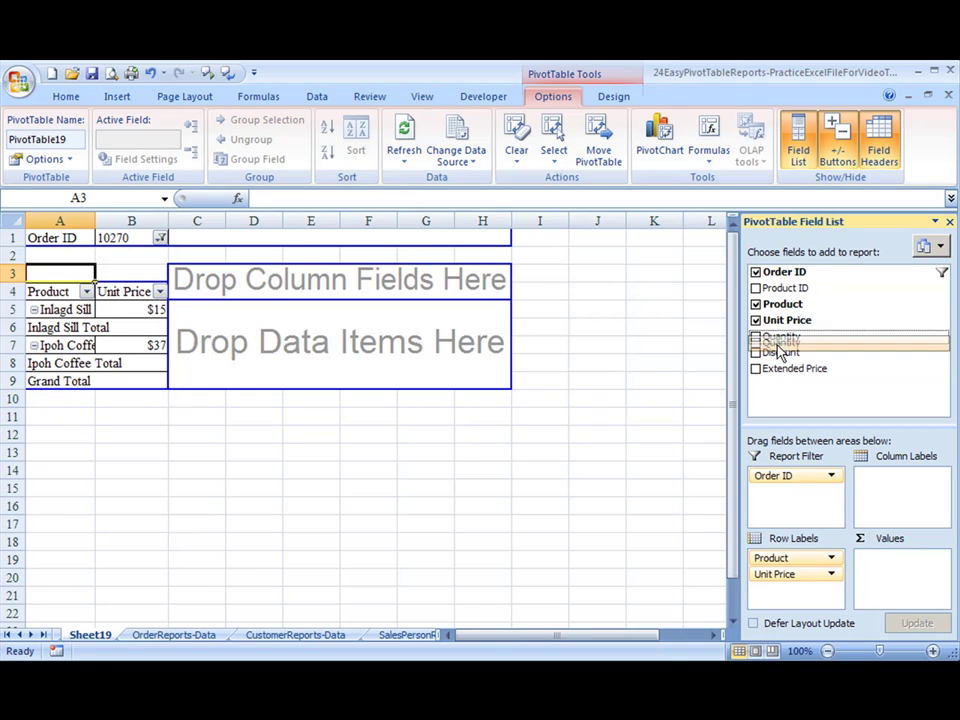
pyautogui.moveTo(778, 352); pyautogui.dragTo(784, 589)
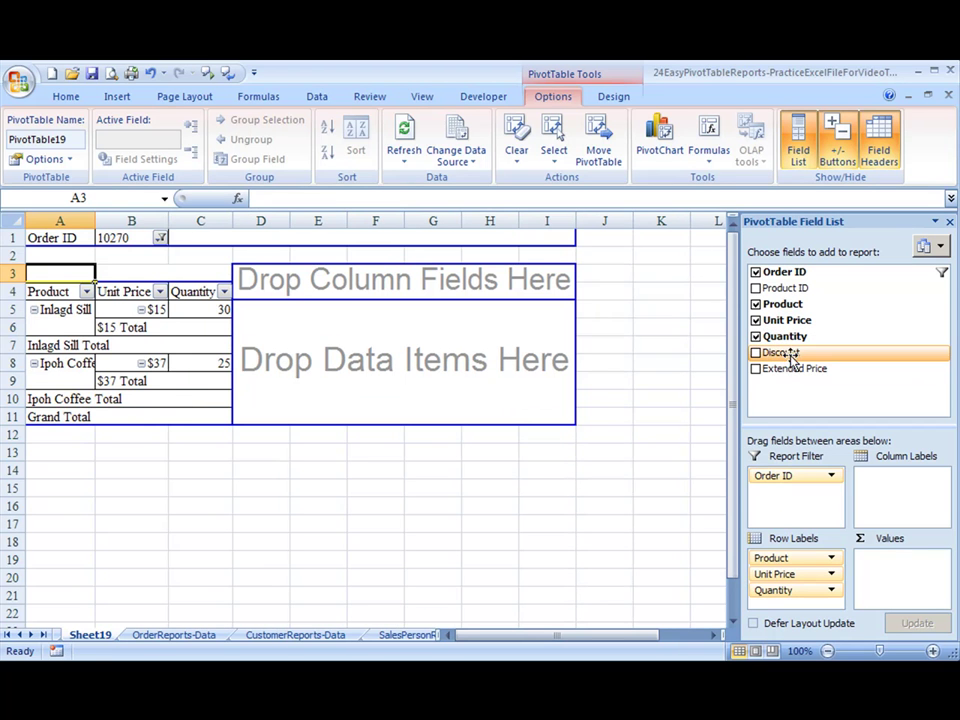
pyautogui.moveTo(792, 357); pyautogui.dragTo(792, 604)
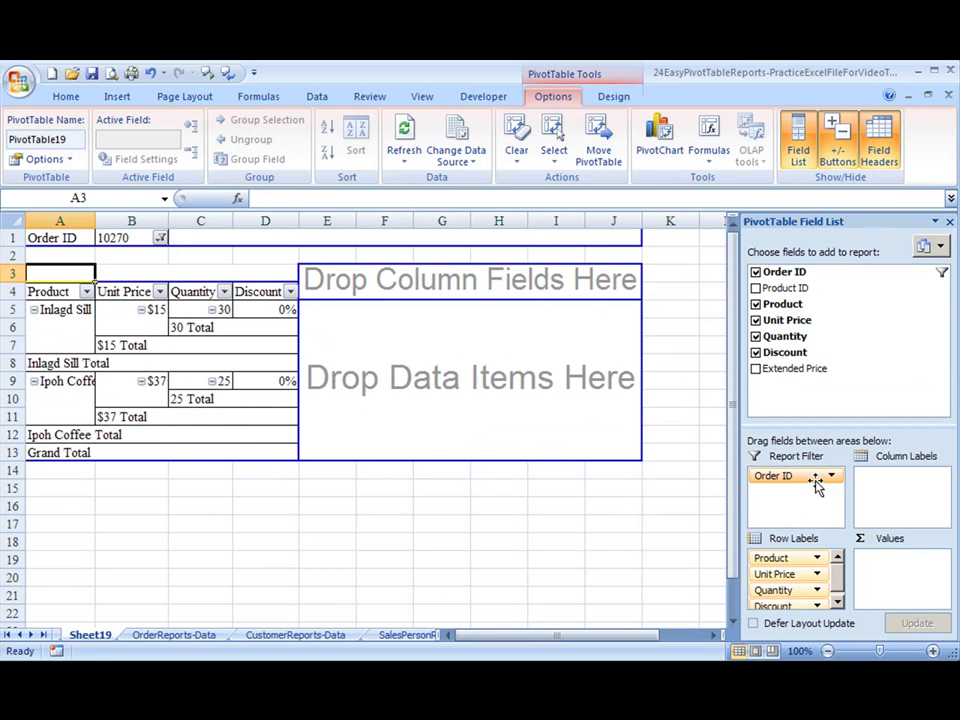
pyautogui.moveTo(762, 370); pyautogui.dragTo(908, 567)
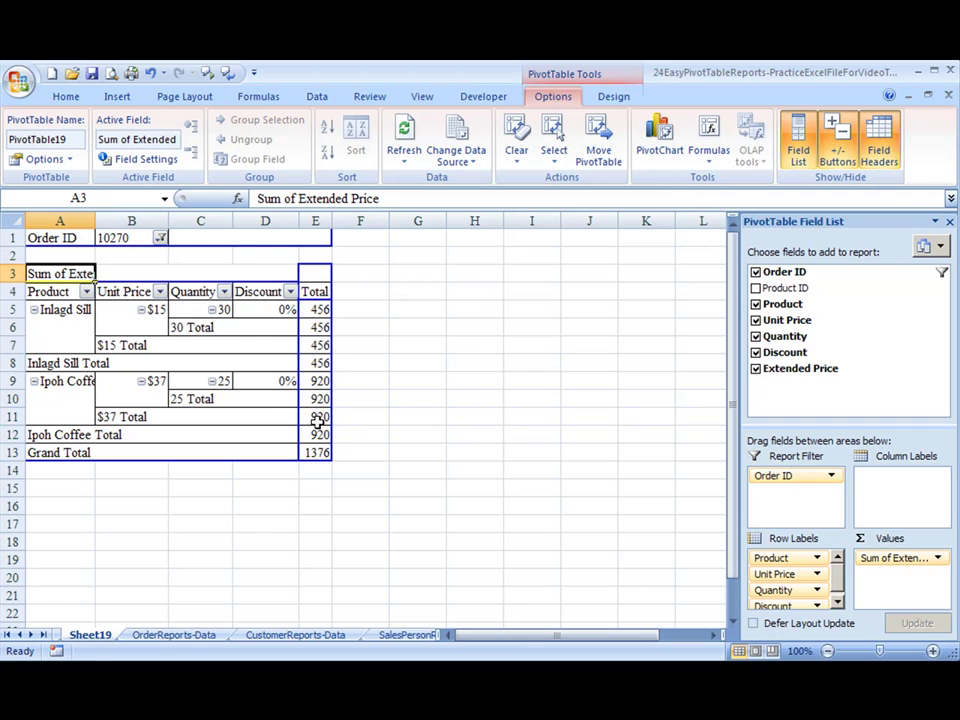
# Turn off all subtotals in the PivotTable and widen column A to fit the product names.
pyautogui.moveTo(312, 418)
pyautogui.click(614, 98)
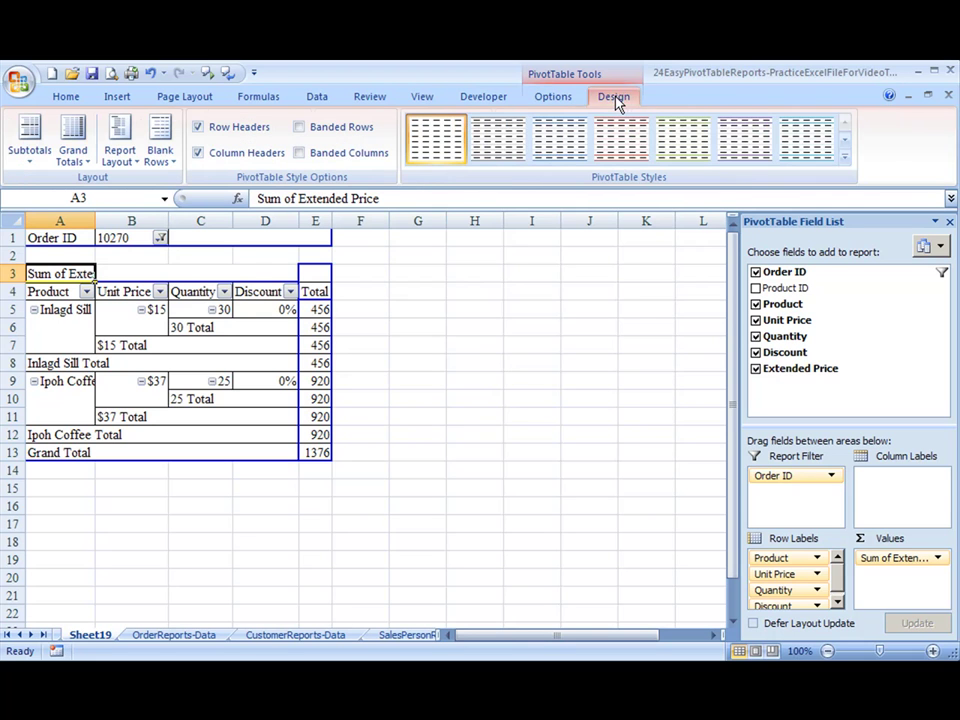
pyautogui.click(32, 145)
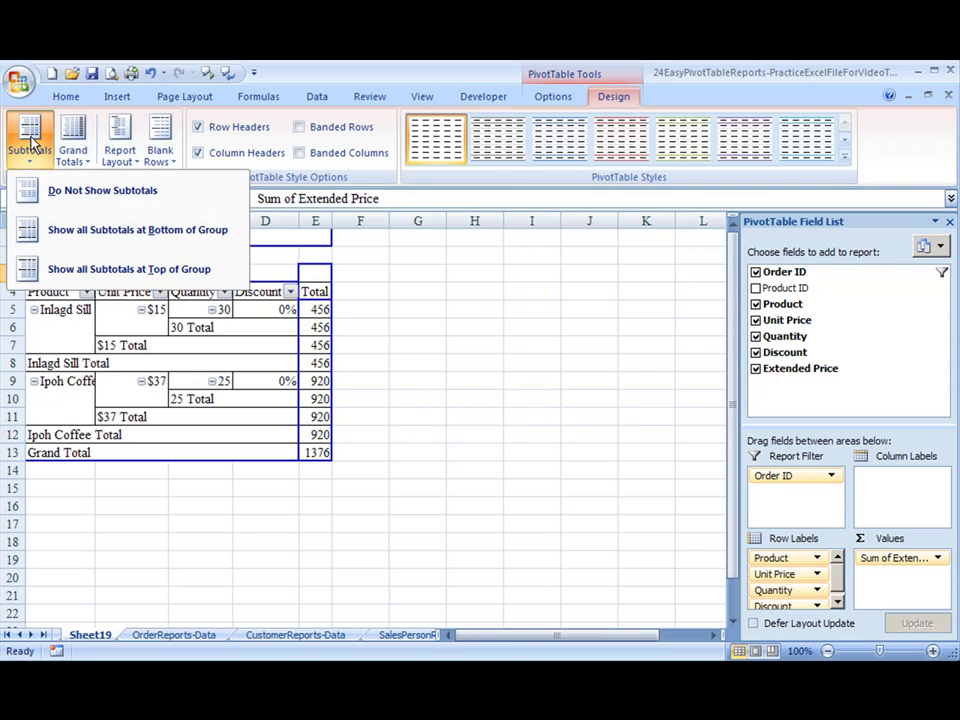
pyautogui.click(35, 193)
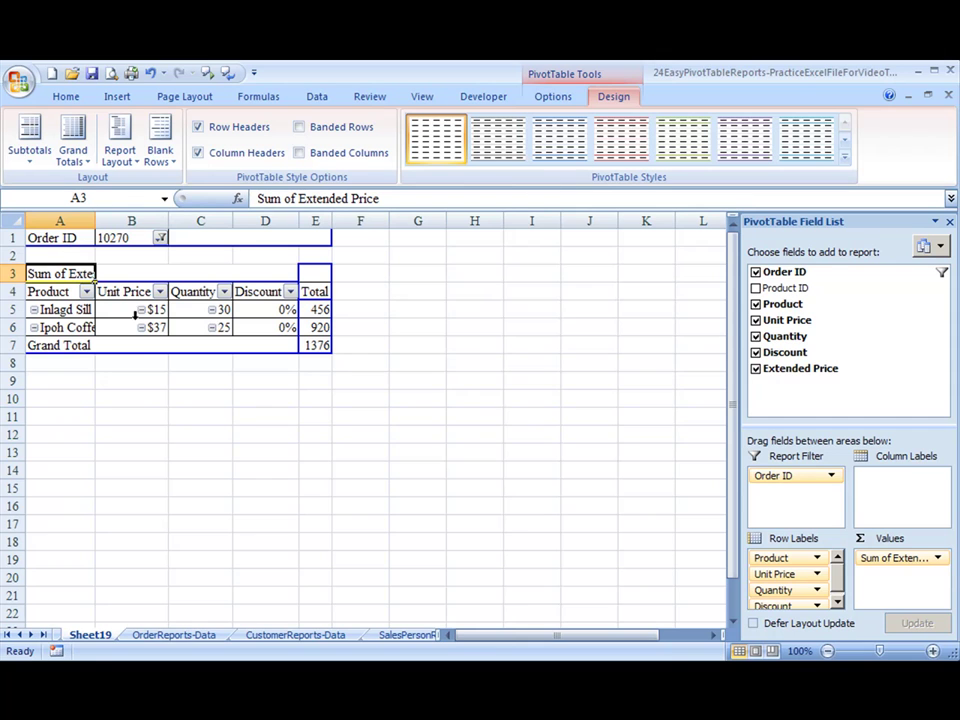
pyautogui.moveTo(92, 221); pyautogui.dragTo(135, 221)
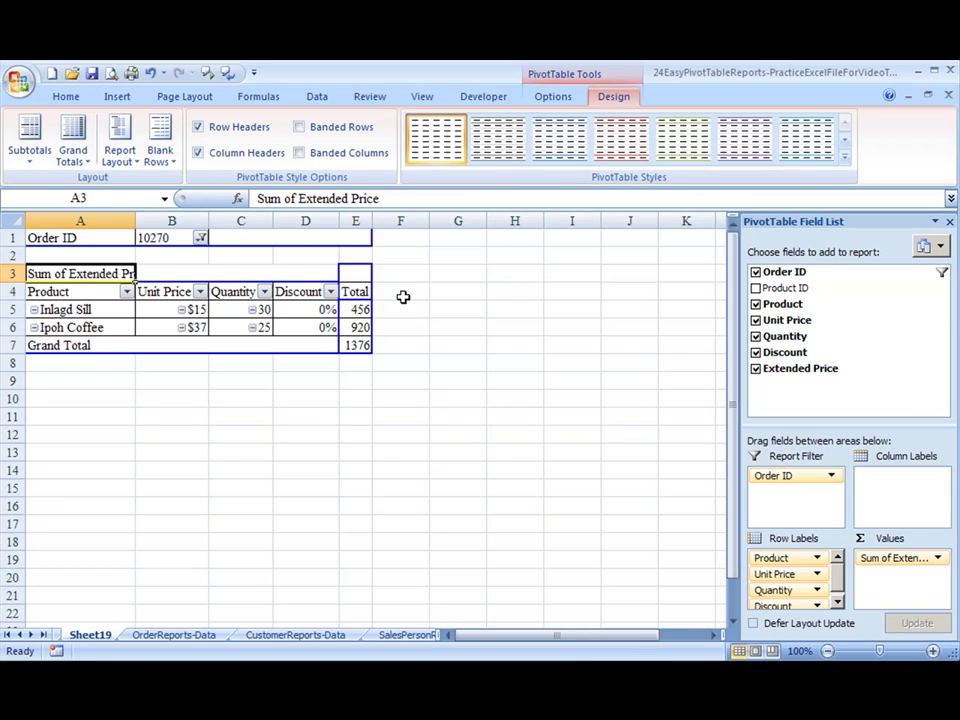
# Format the Unit Price row field as Number with 2 decimal places and the thousands separator.
pyautogui.moveTo(369, 309)
pyautogui.click(180, 292)
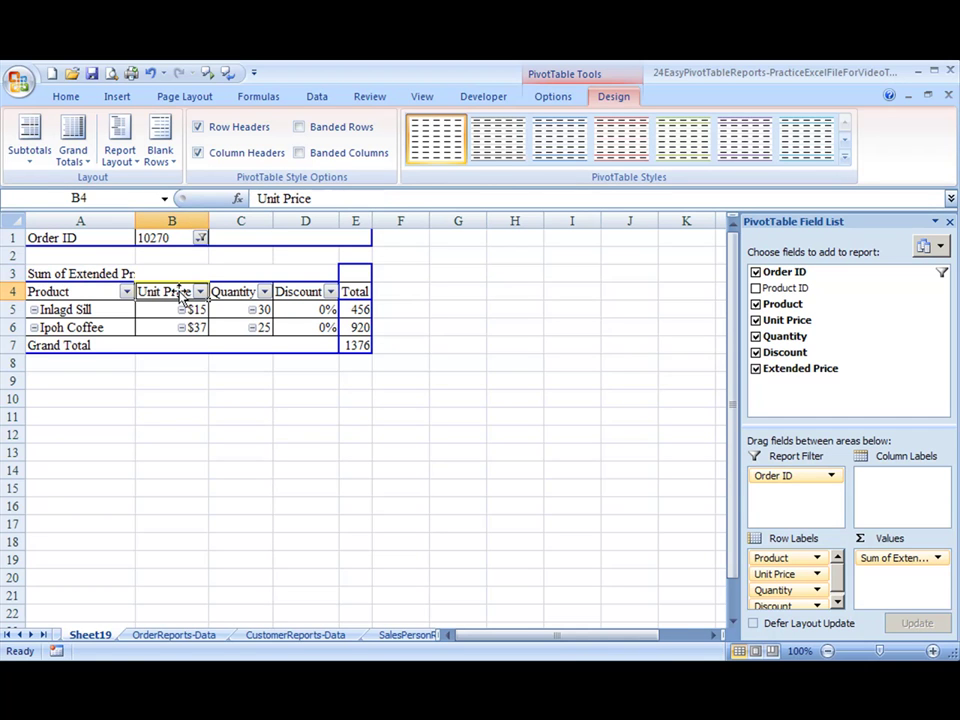
pyautogui.click(788, 578)
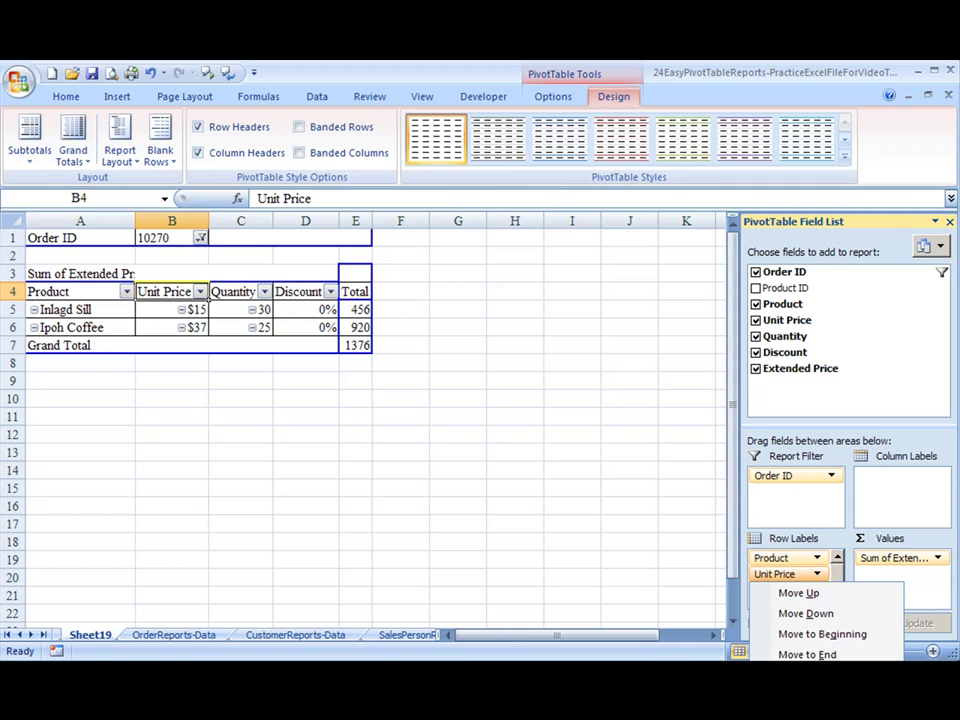
pyautogui.press('n')
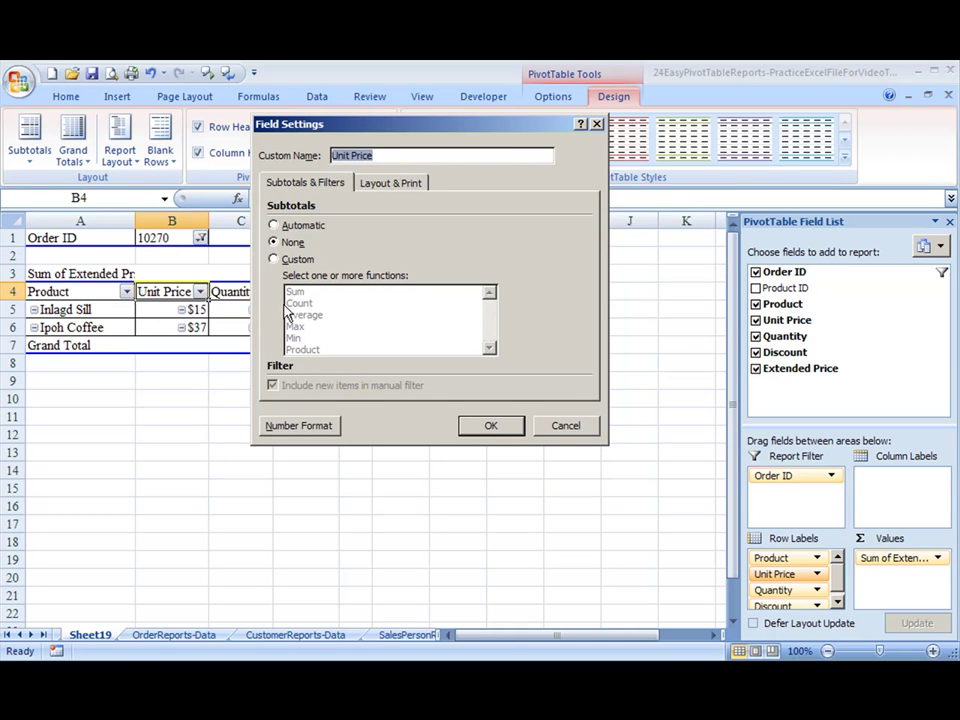
pyautogui.click(291, 428)
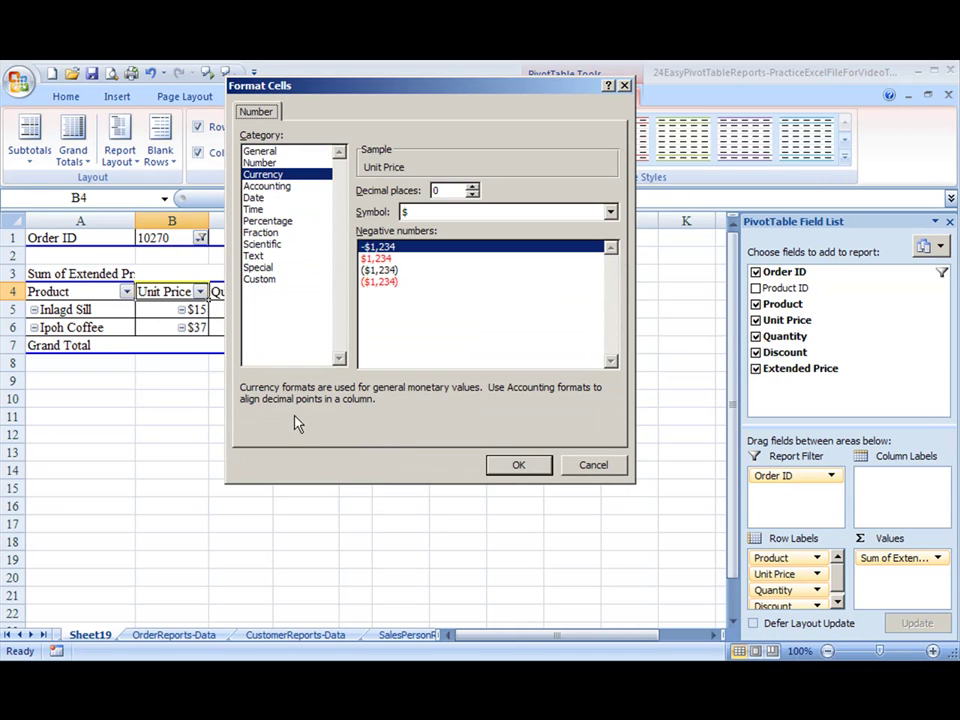
pyautogui.click(266, 164)
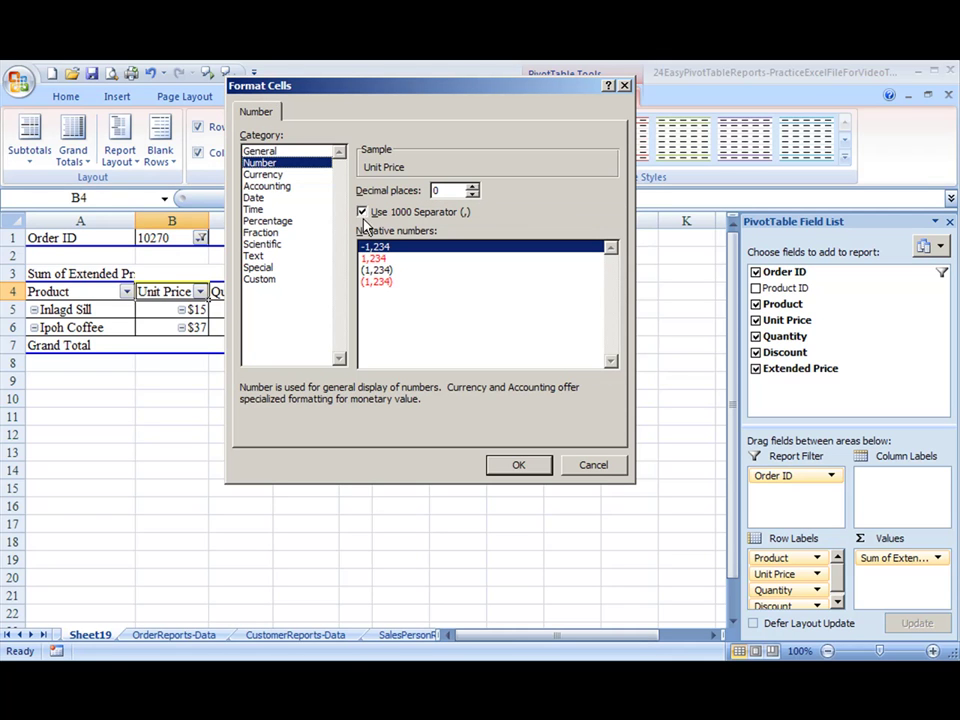
pyautogui.click(473, 187)
pyautogui.click(473, 187)
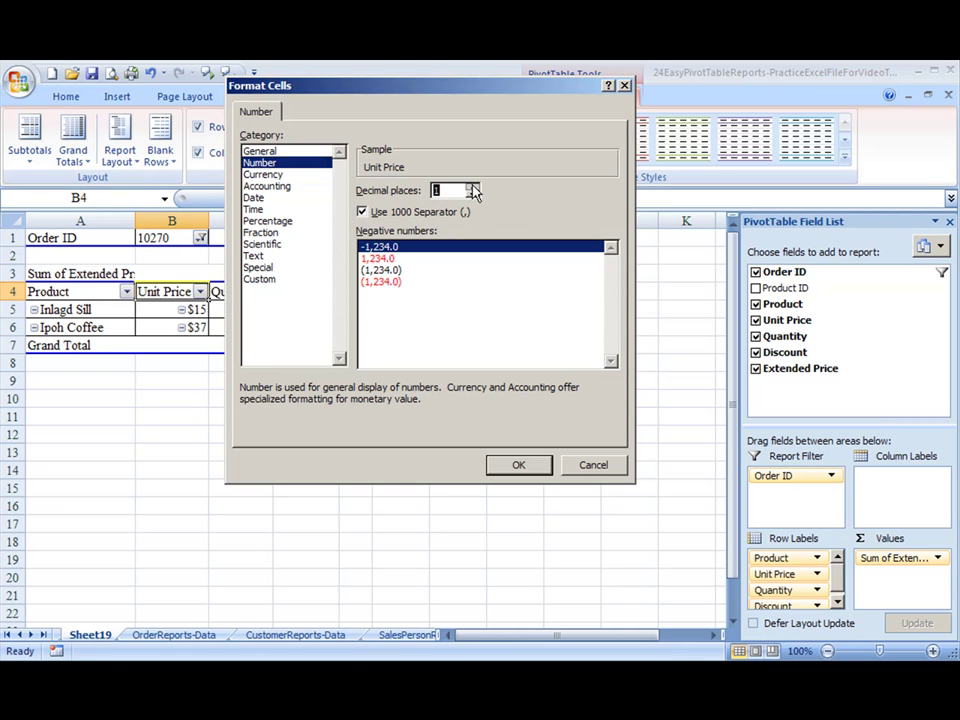
pyautogui.click(518, 466)
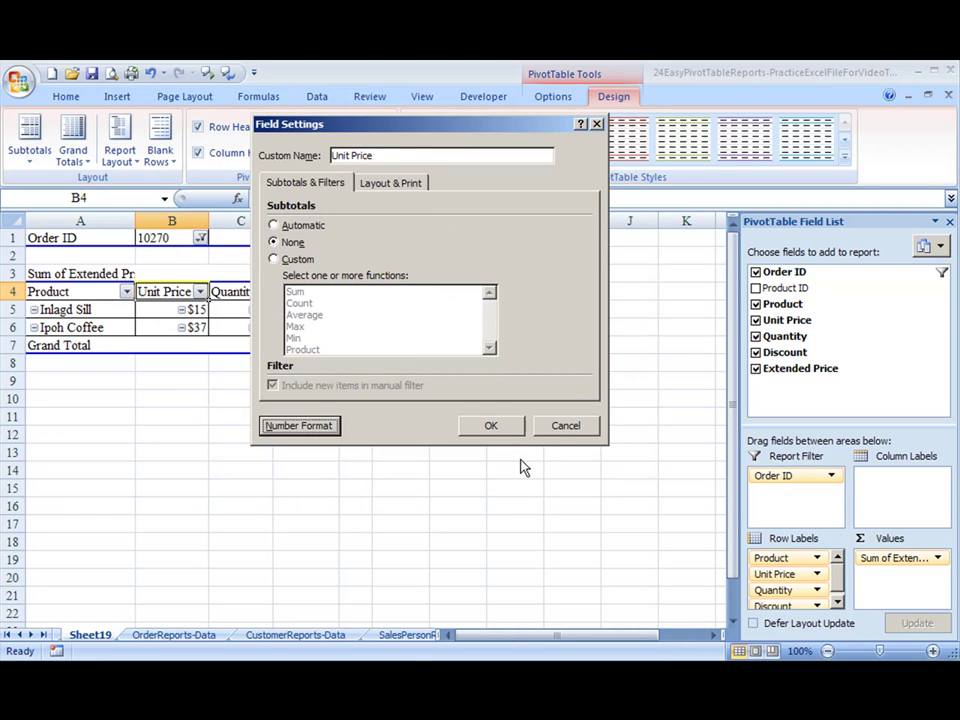
pyautogui.click(491, 425)
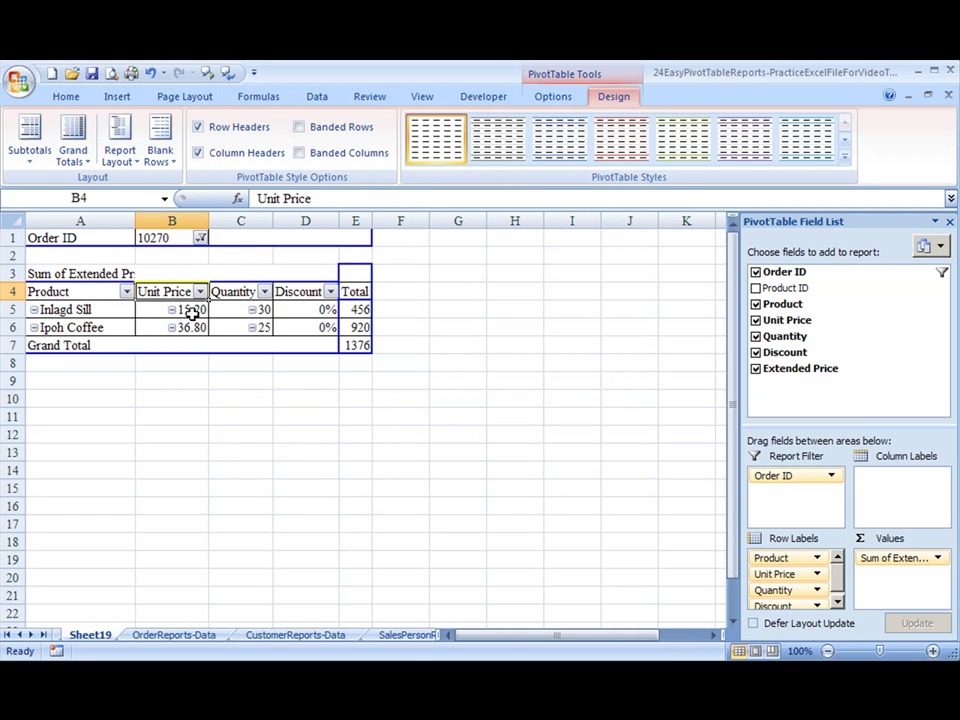
pyautogui.click(264, 293)
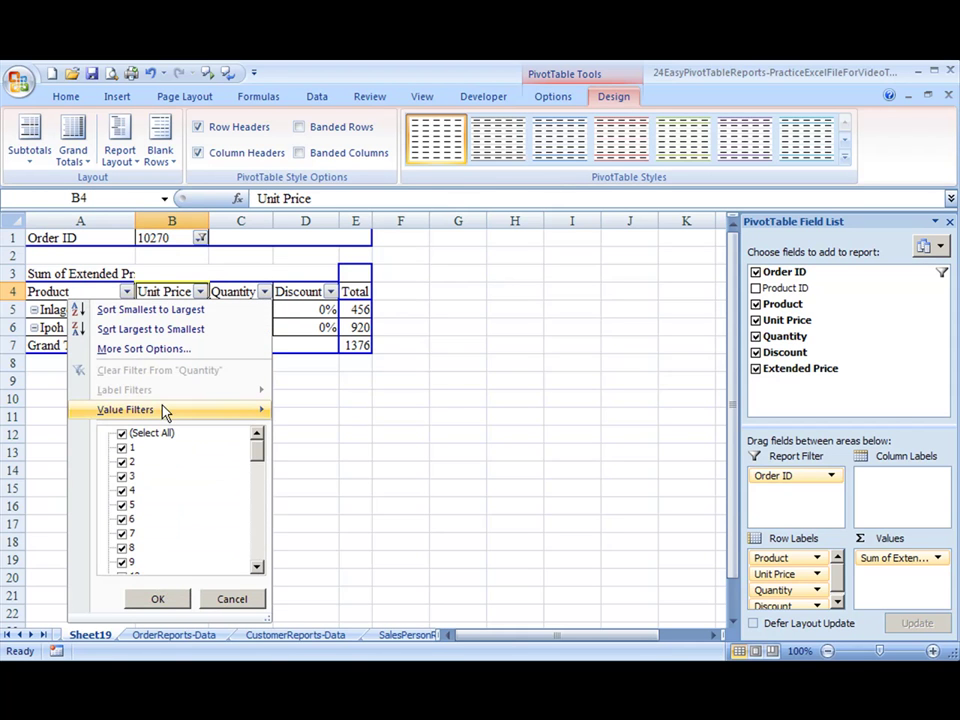
pyautogui.moveTo(165, 409)
pyautogui.click(232, 598)
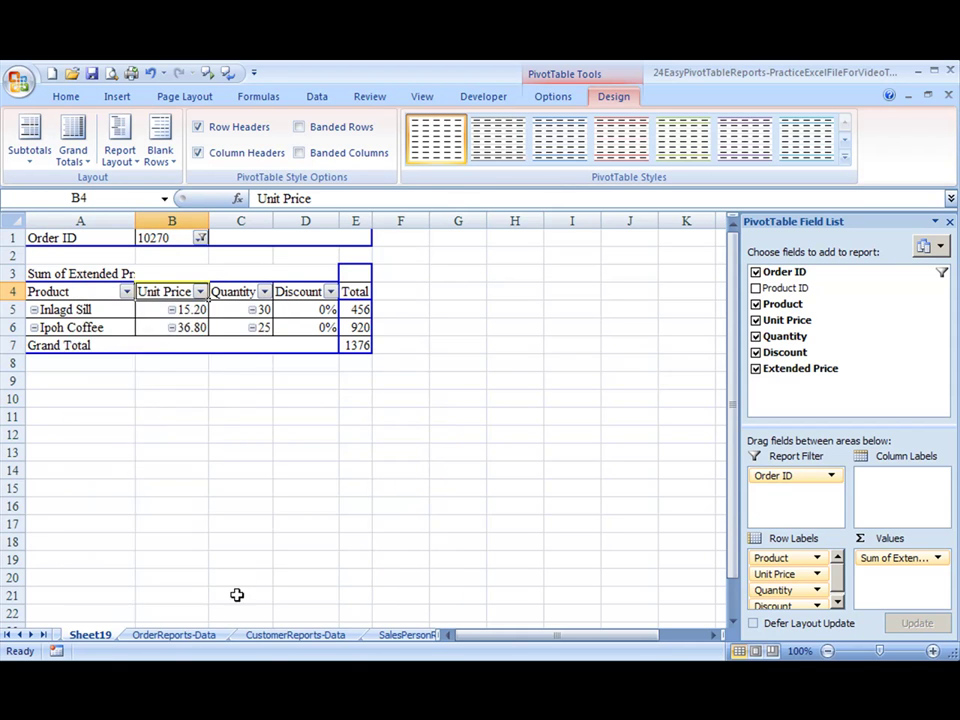
# Format the Quantity row field as Number with 0 decimal places and the thousands separator.
pyautogui.click(817, 591)
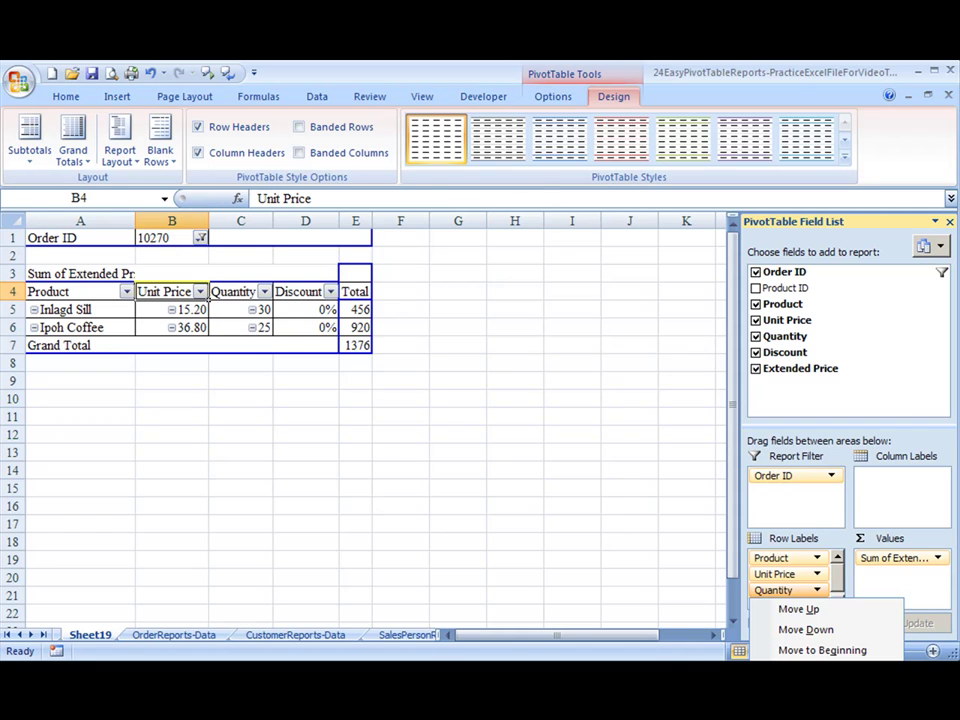
pyautogui.press('n')
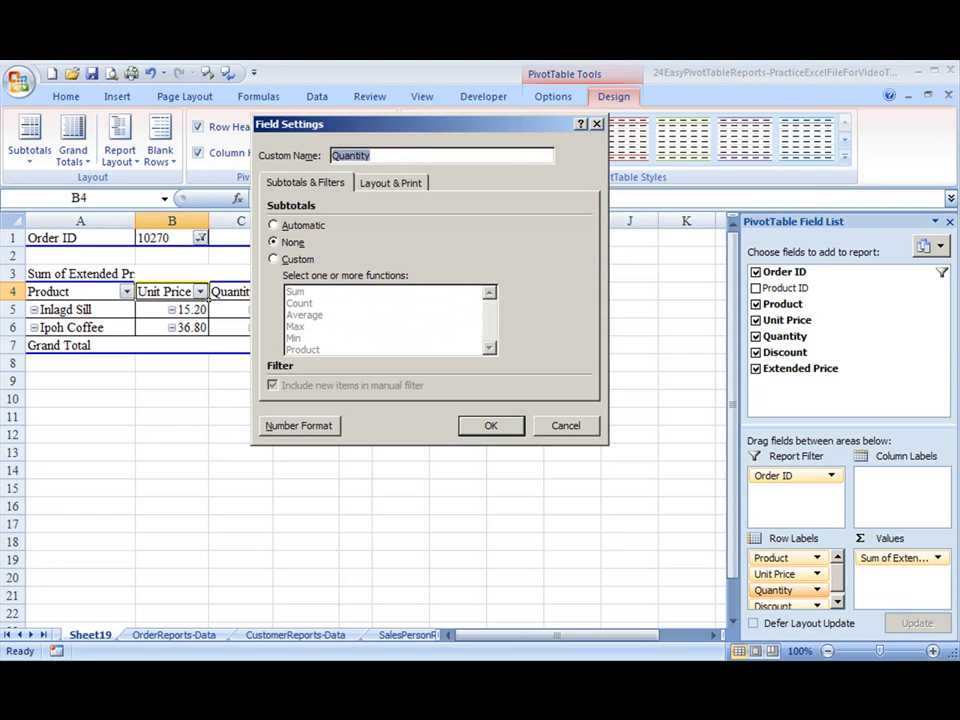
pyautogui.click(299, 425)
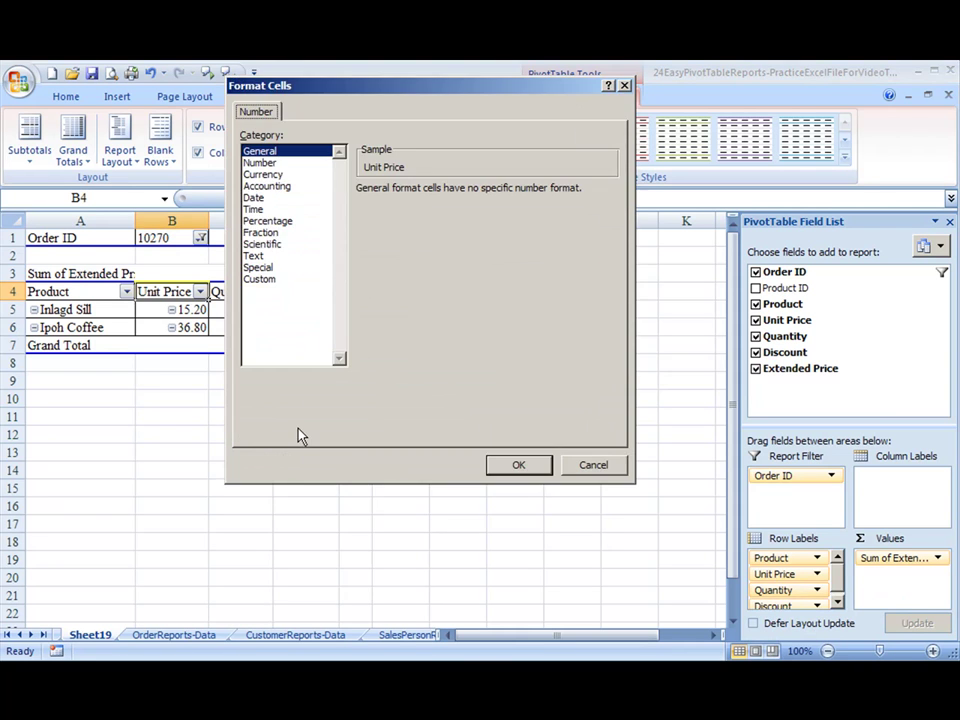
pyautogui.click(260, 163)
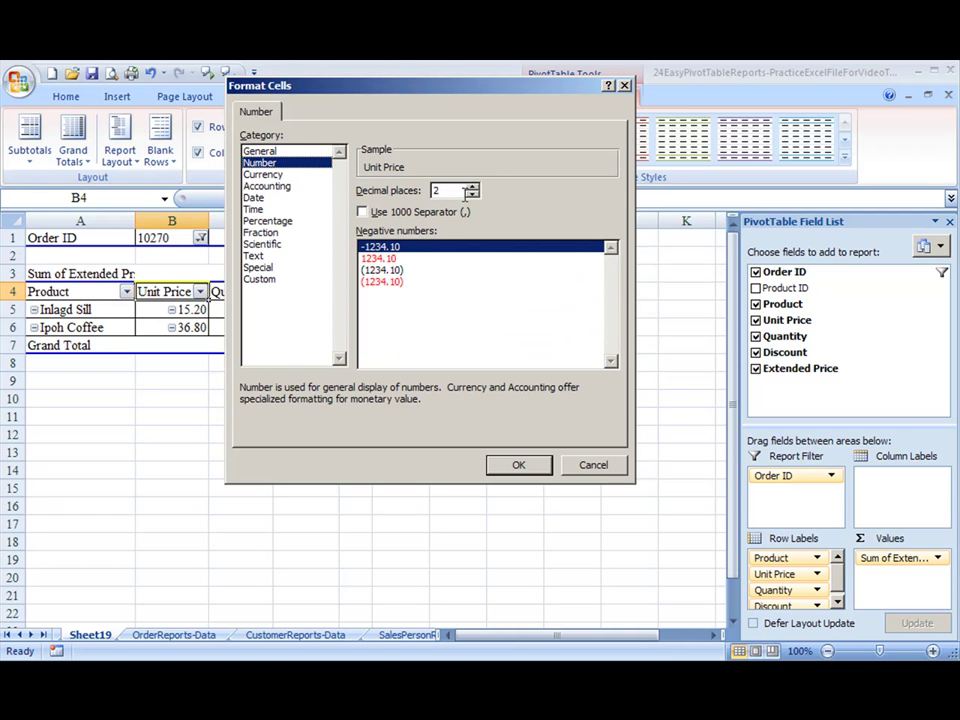
pyautogui.moveTo(481, 89); pyautogui.dragTo(718, 170)
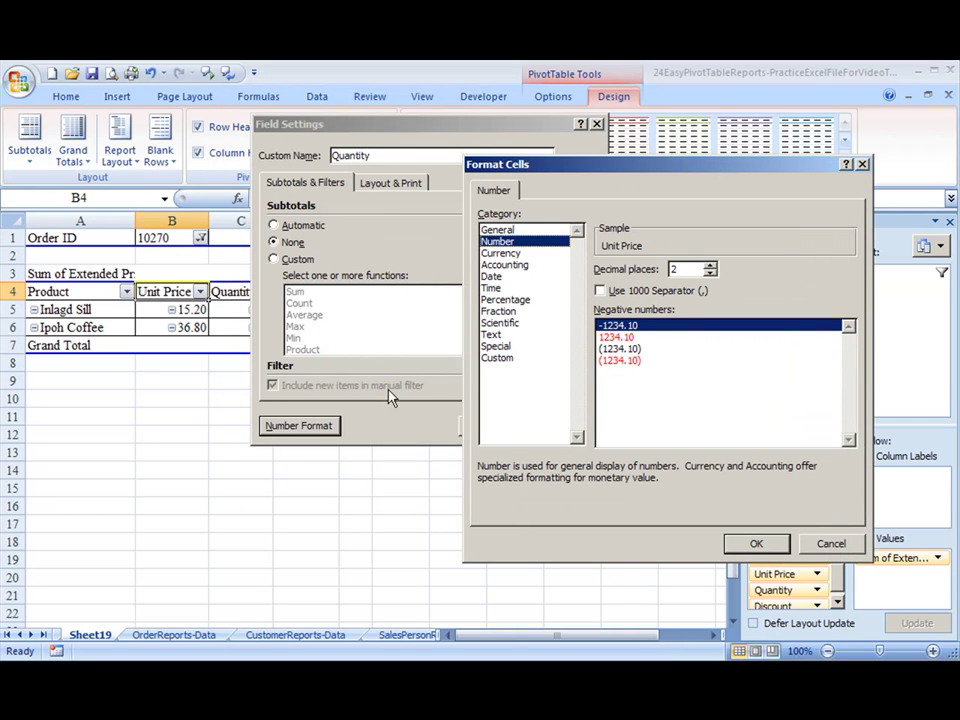
pyautogui.click(709, 274)
pyautogui.click(709, 274)
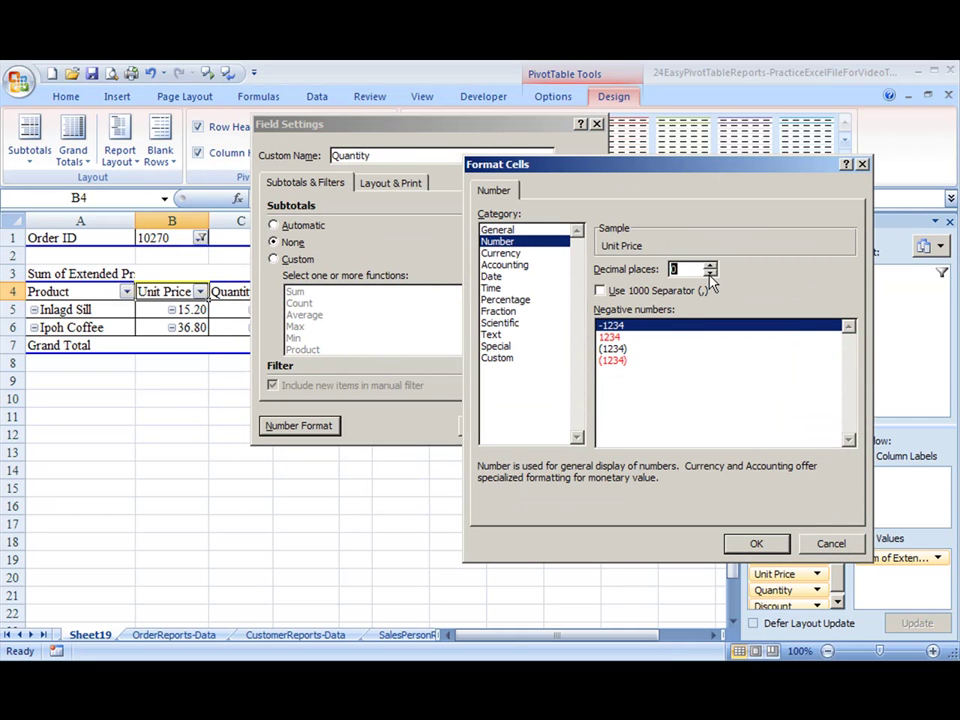
pyautogui.click(601, 291)
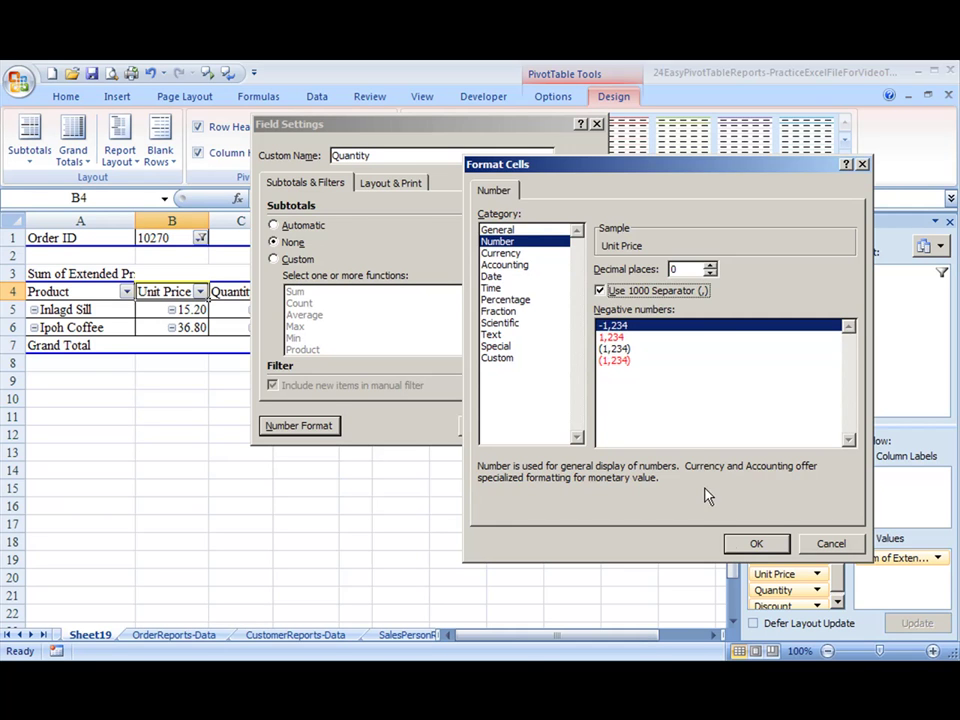
pyautogui.click(757, 545)
pyautogui.click(491, 425)
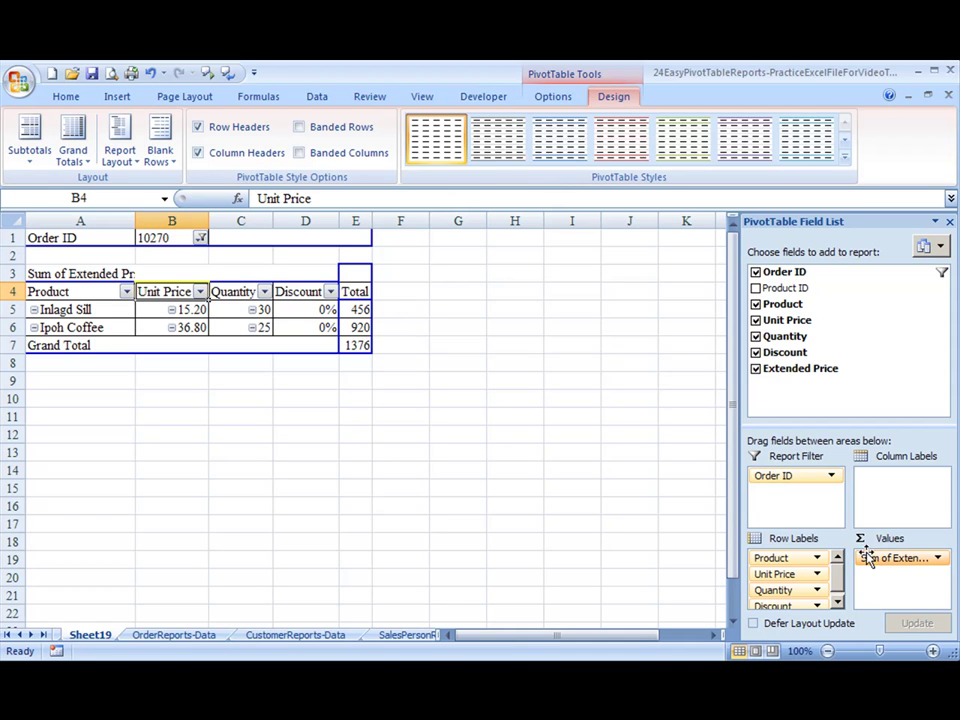
# Change the Quantity row field's number format to 2 decimal places.
pyautogui.click(801, 591)
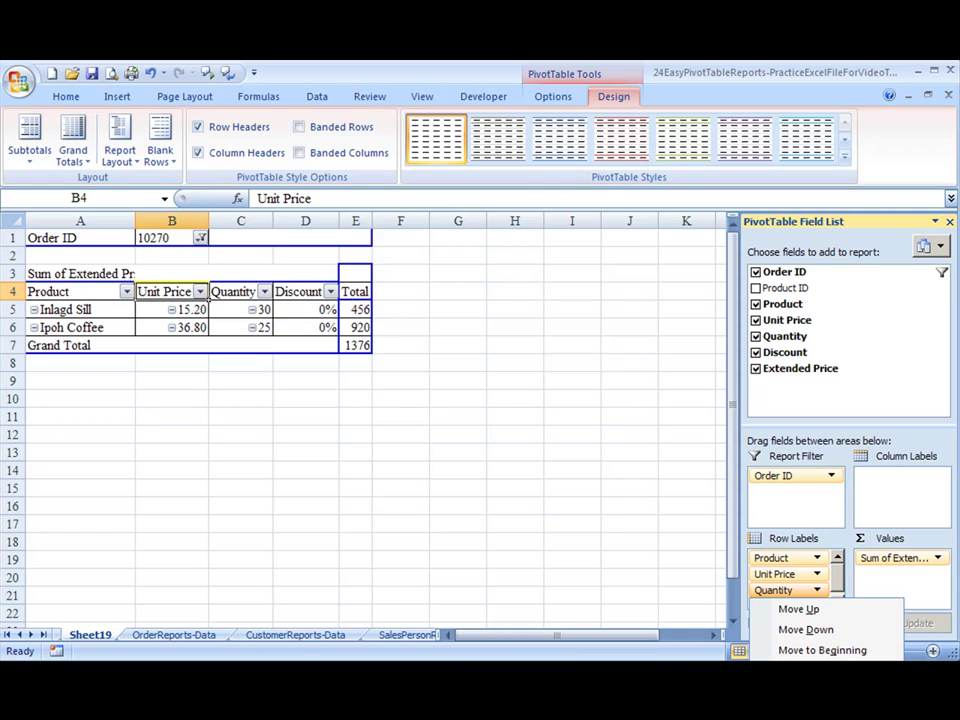
pyautogui.click(822, 705)
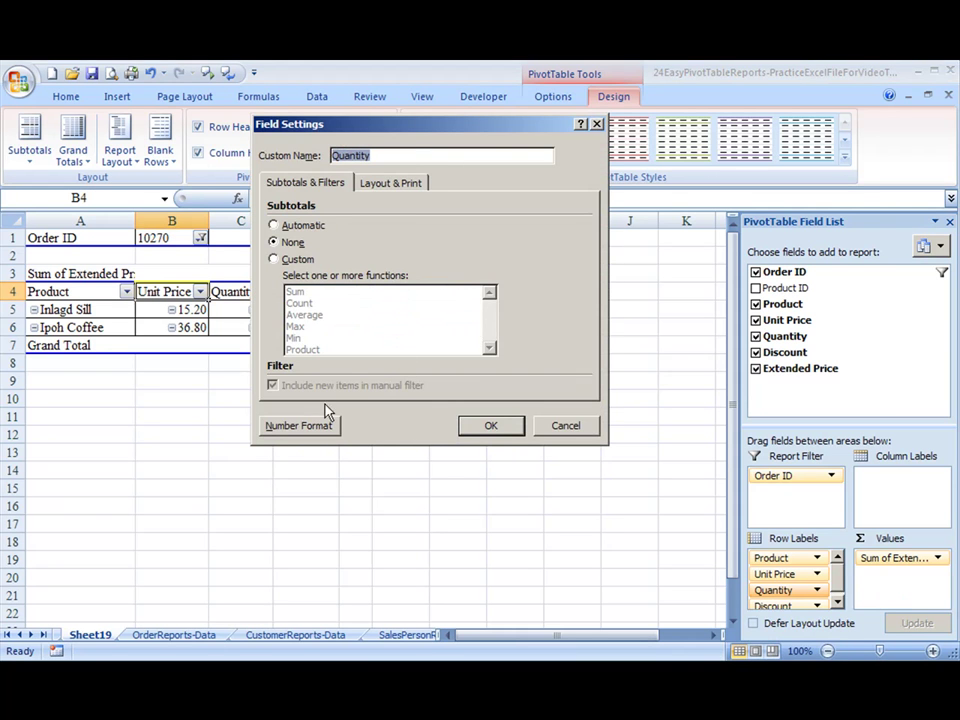
pyautogui.click(314, 427)
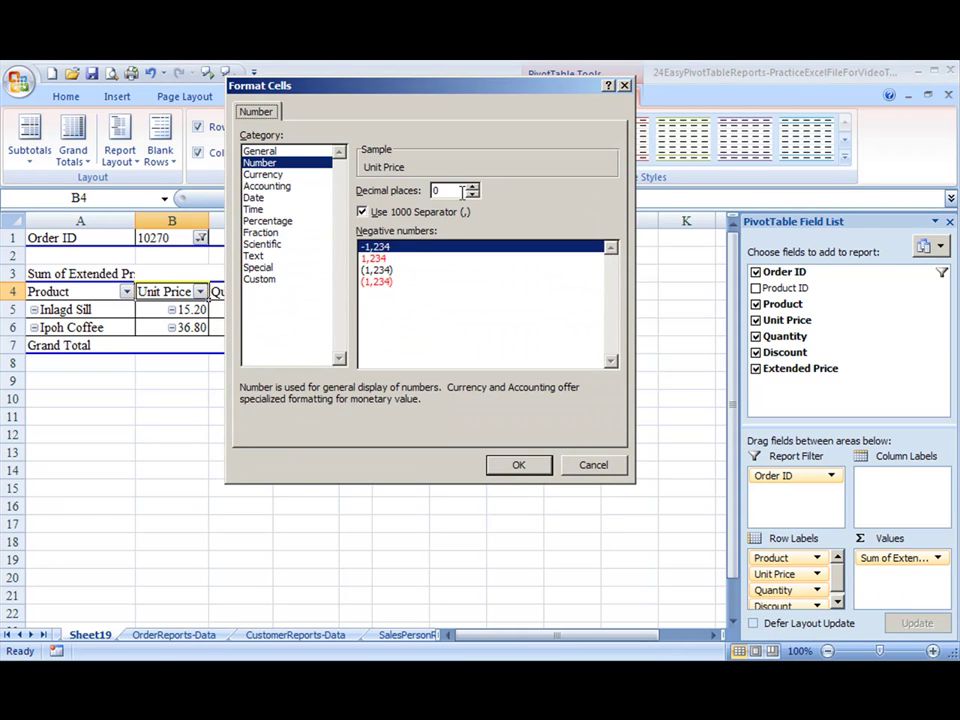
pyautogui.click(472, 187)
pyautogui.click(472, 187)
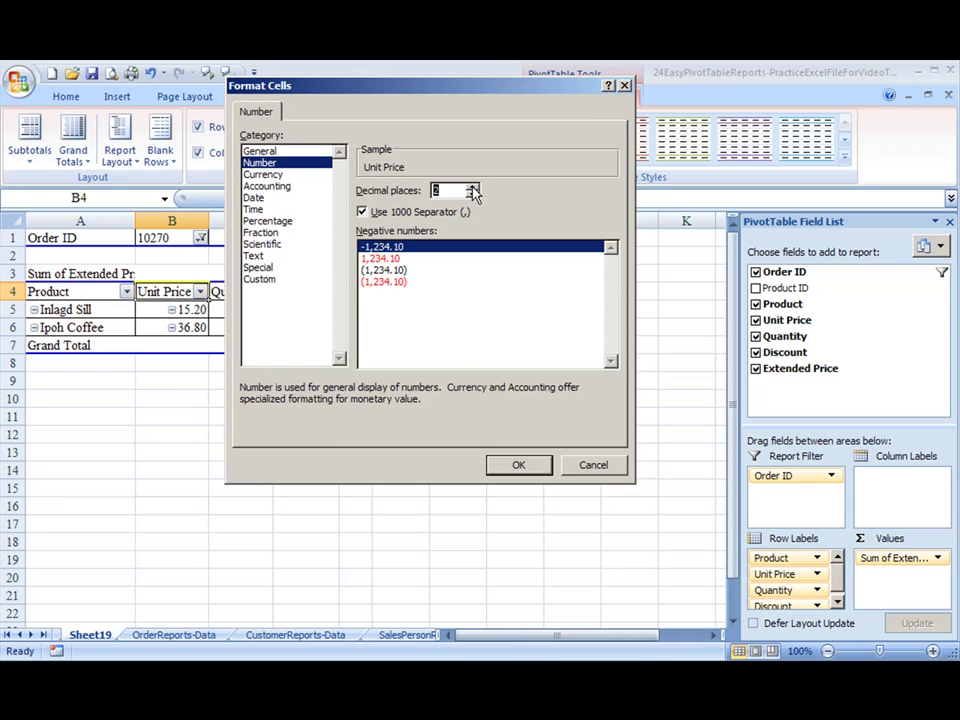
pyautogui.click(516, 468)
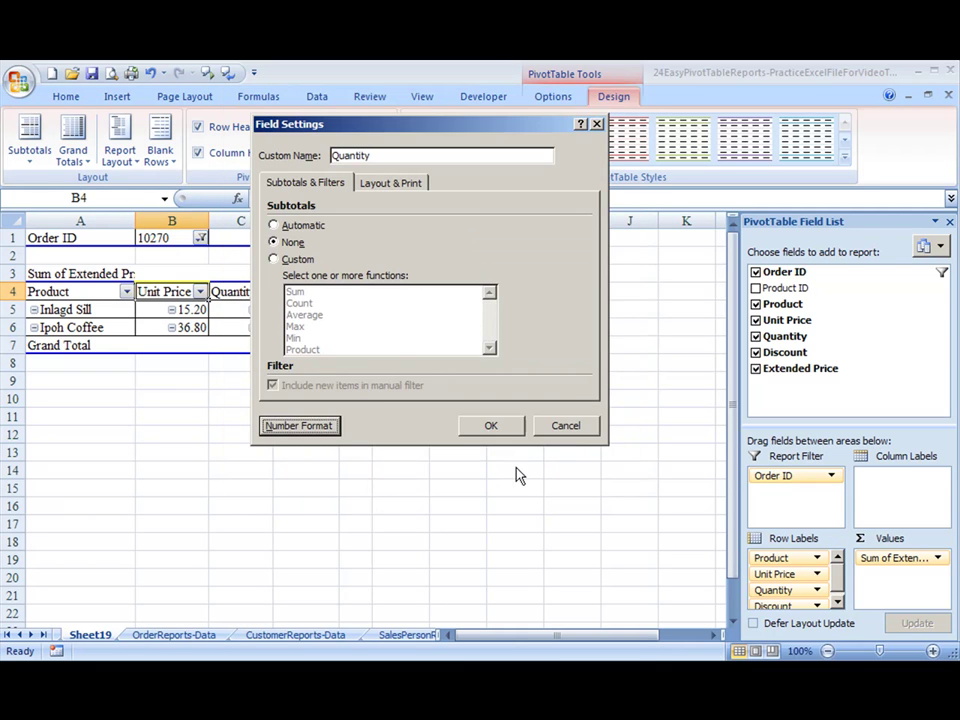
pyautogui.click(487, 425)
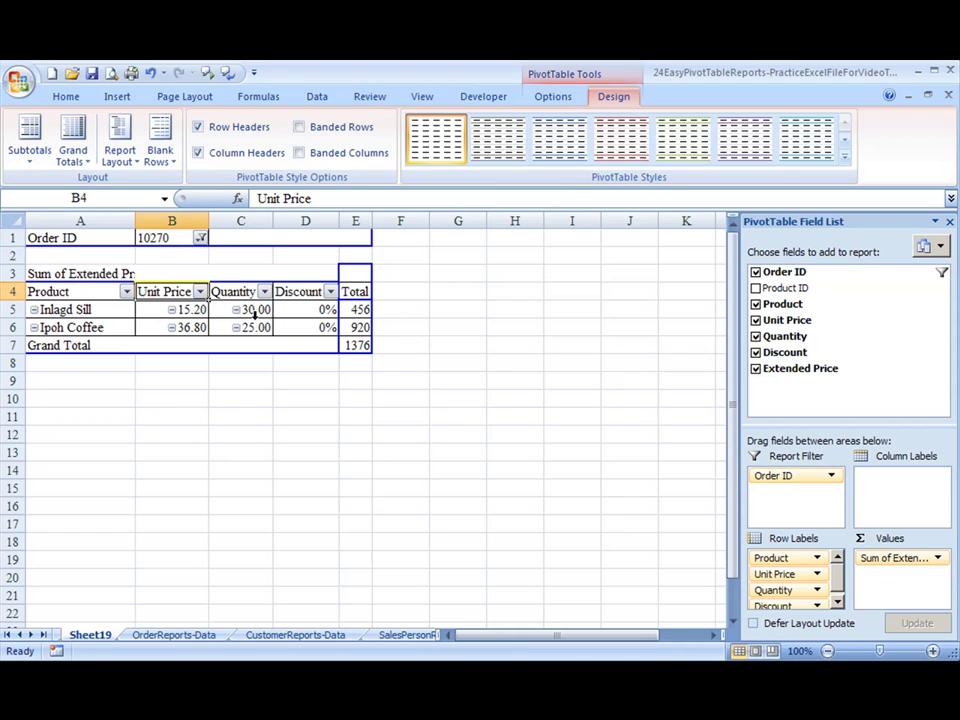
# Set the Quantity row field's number format back to 0 decimal places.
pyautogui.click(820, 592)
pyautogui.click(810, 712)
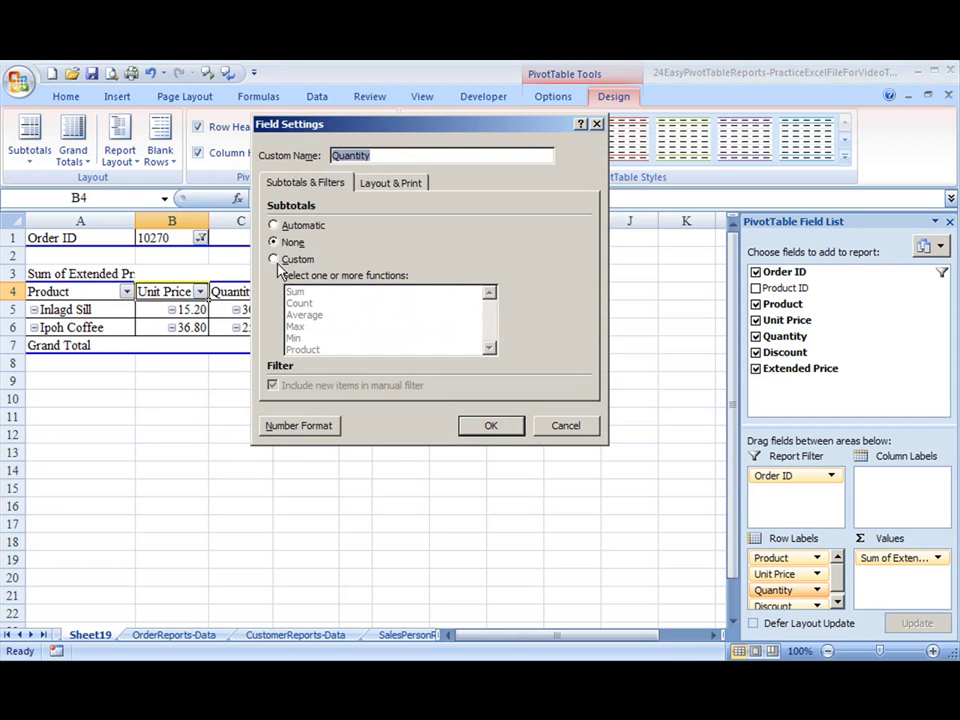
pyautogui.click(288, 428)
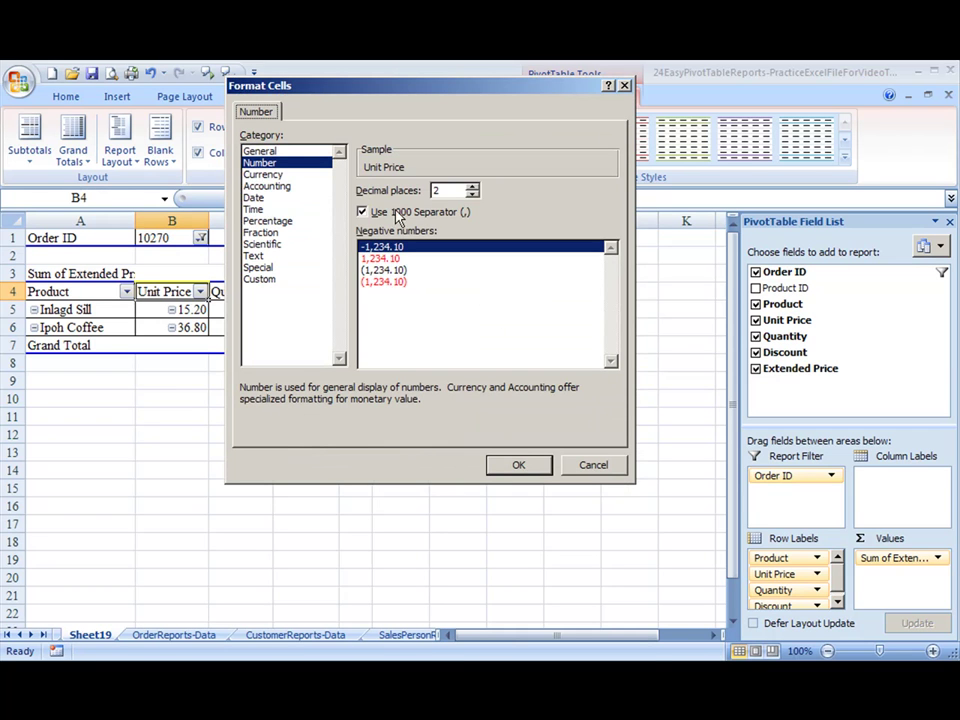
pyautogui.click(472, 195)
pyautogui.click(472, 195)
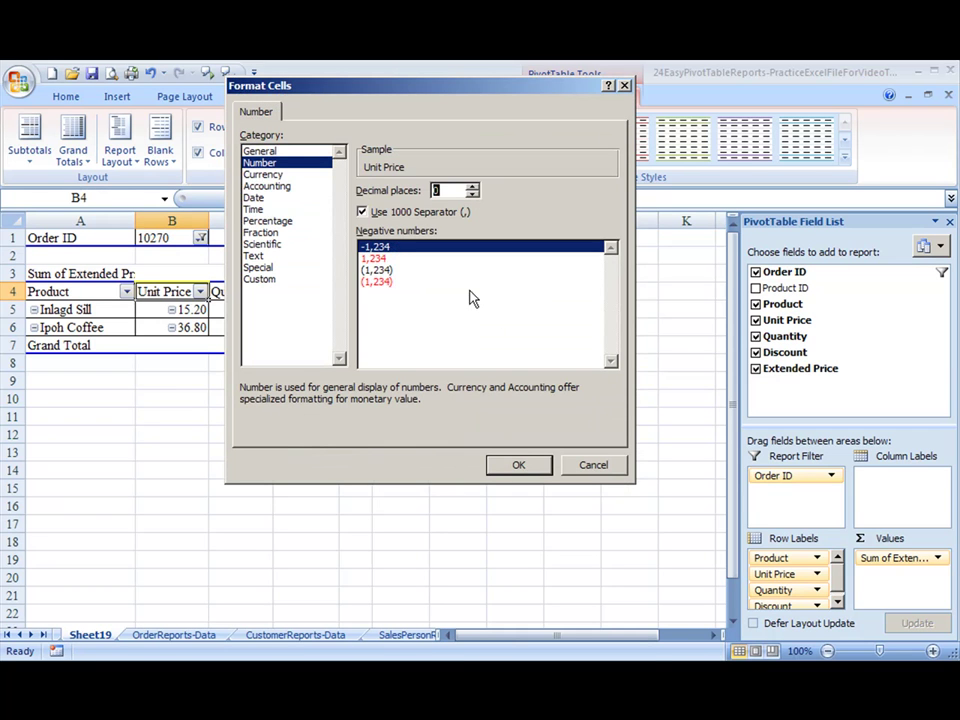
pyautogui.click(494, 474)
pyautogui.click(496, 428)
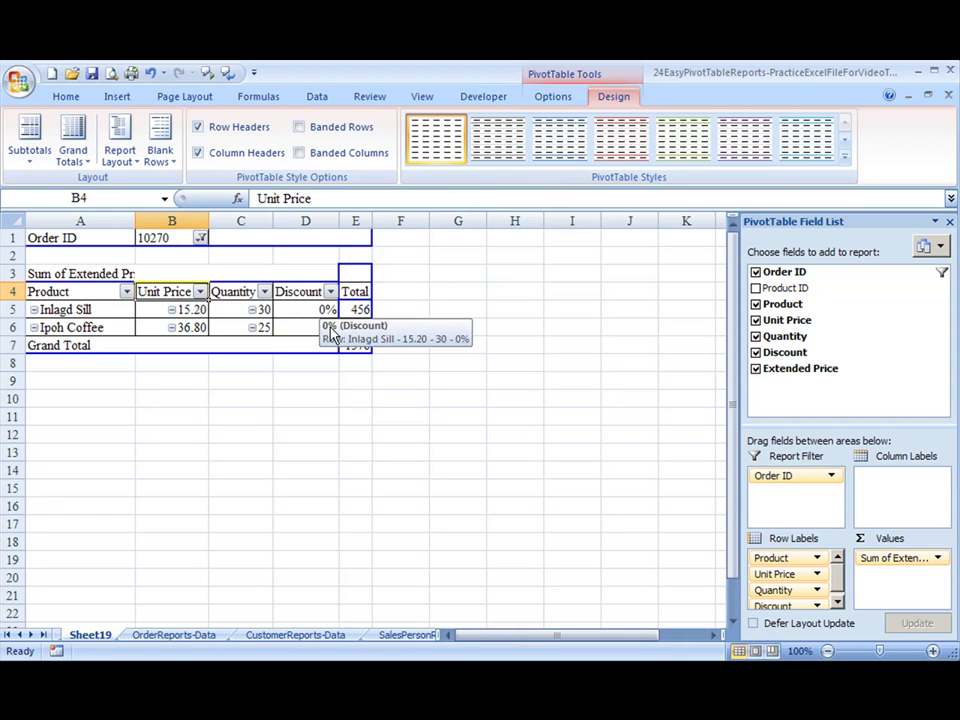
# Format the Discount row field as Percentage with 2 decimal places.
pyautogui.moveTo(319, 317)
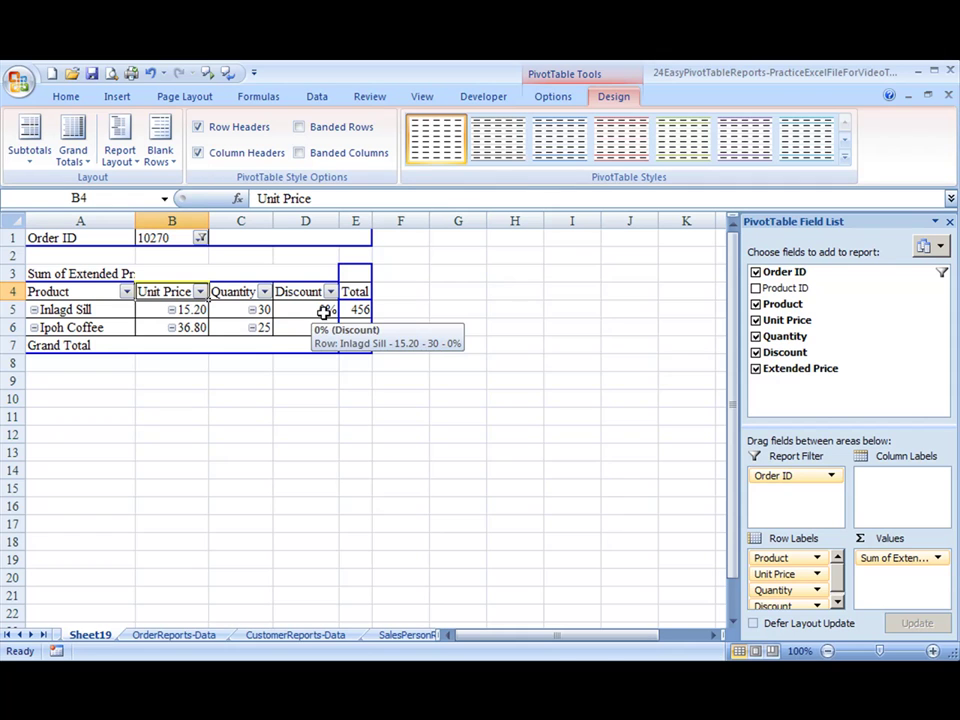
pyautogui.click(813, 606)
pyautogui.click(800, 590)
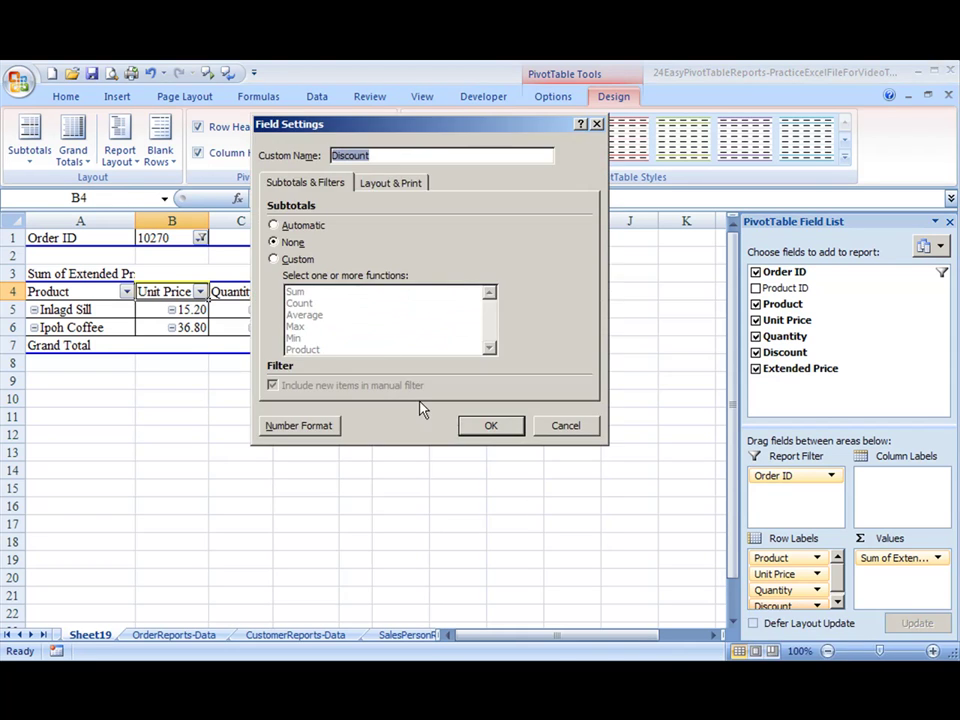
pyautogui.click(297, 426)
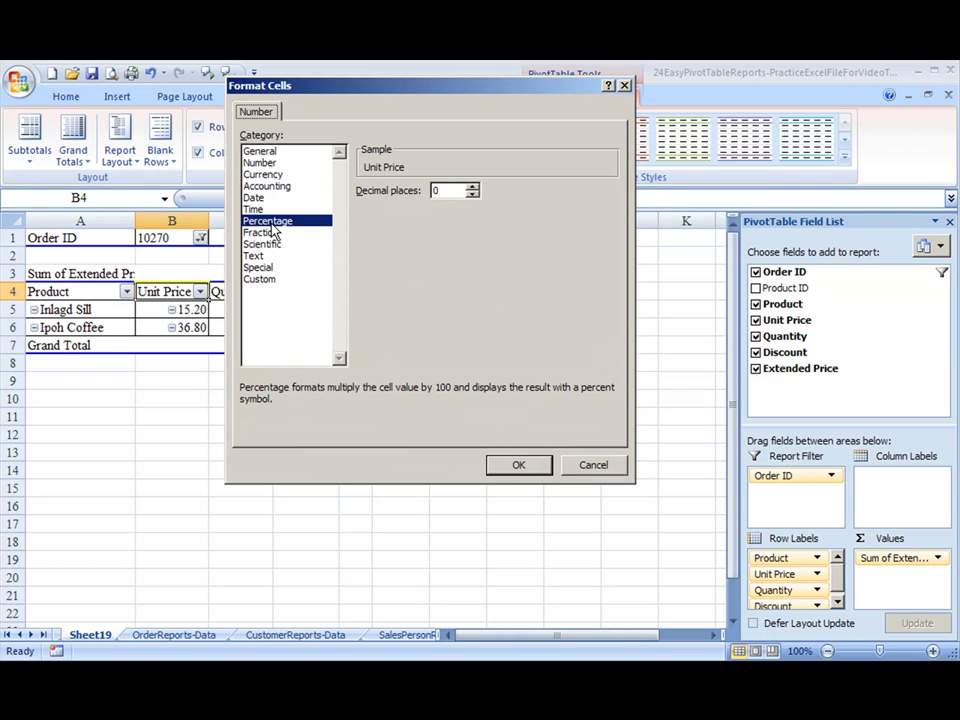
pyautogui.click(476, 194)
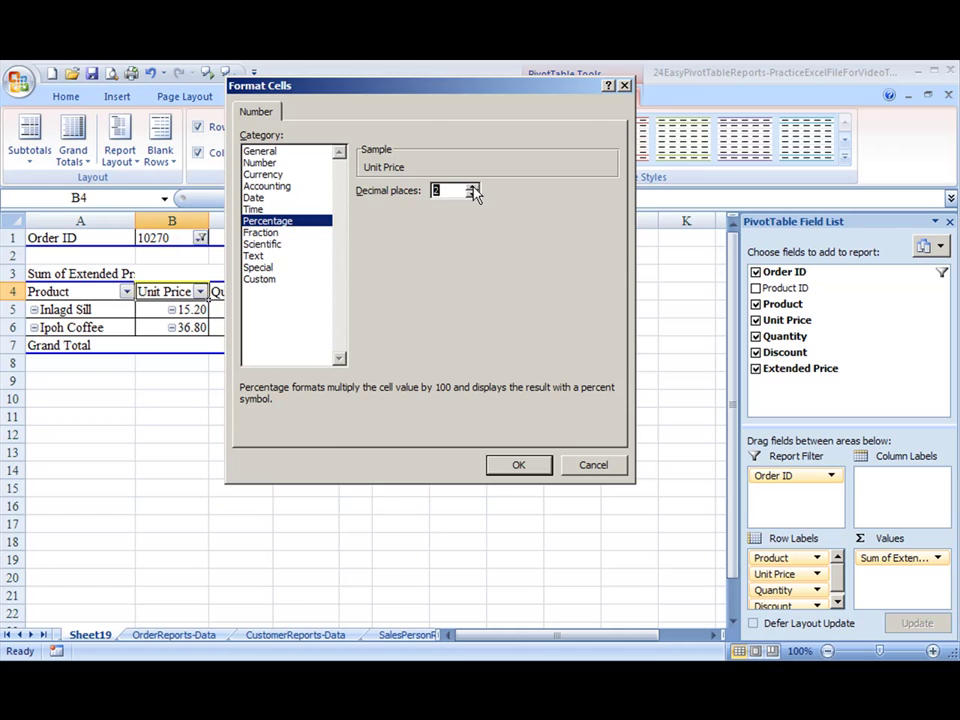
pyautogui.click(512, 466)
pyautogui.click(490, 426)
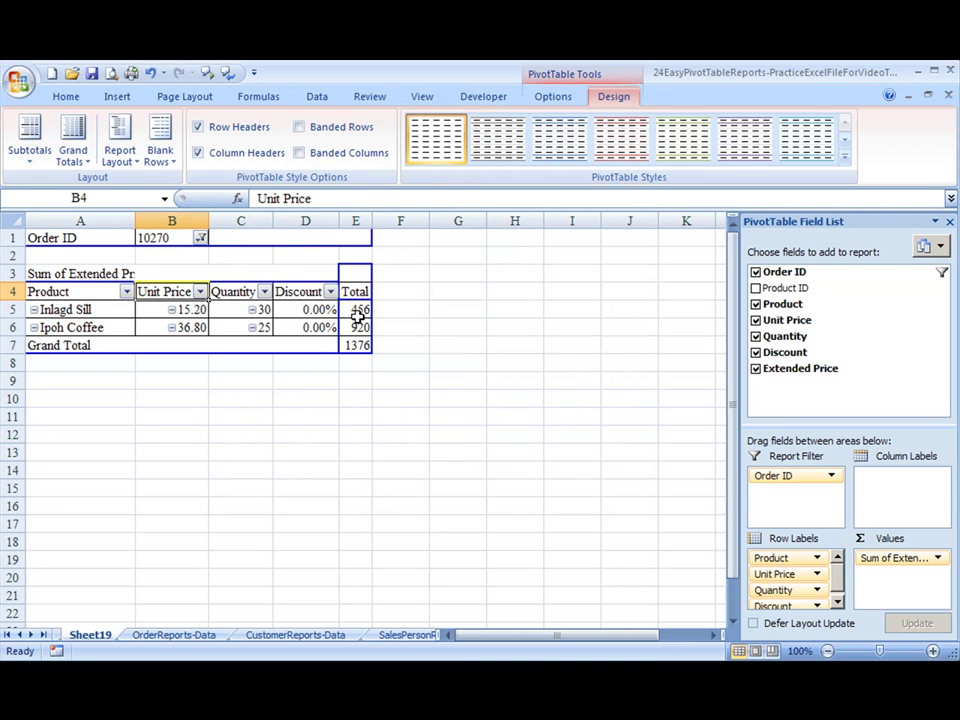
# Format the summed Extended Price value field as Number with 2 decimal places and the thousands separator.
pyautogui.click(922, 558)
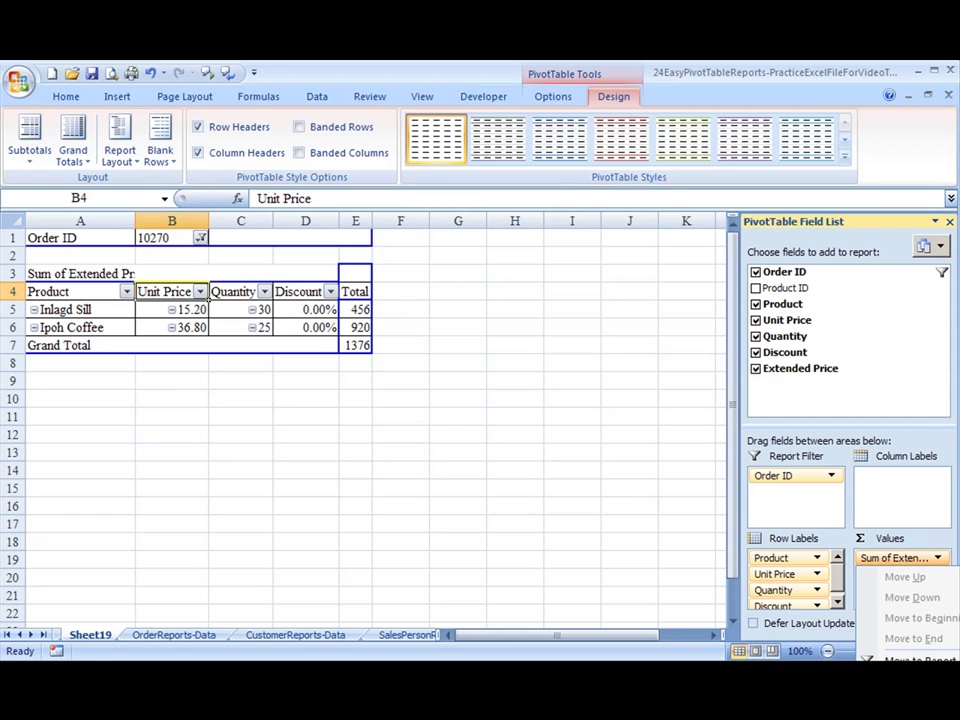
pyautogui.click(905, 660)
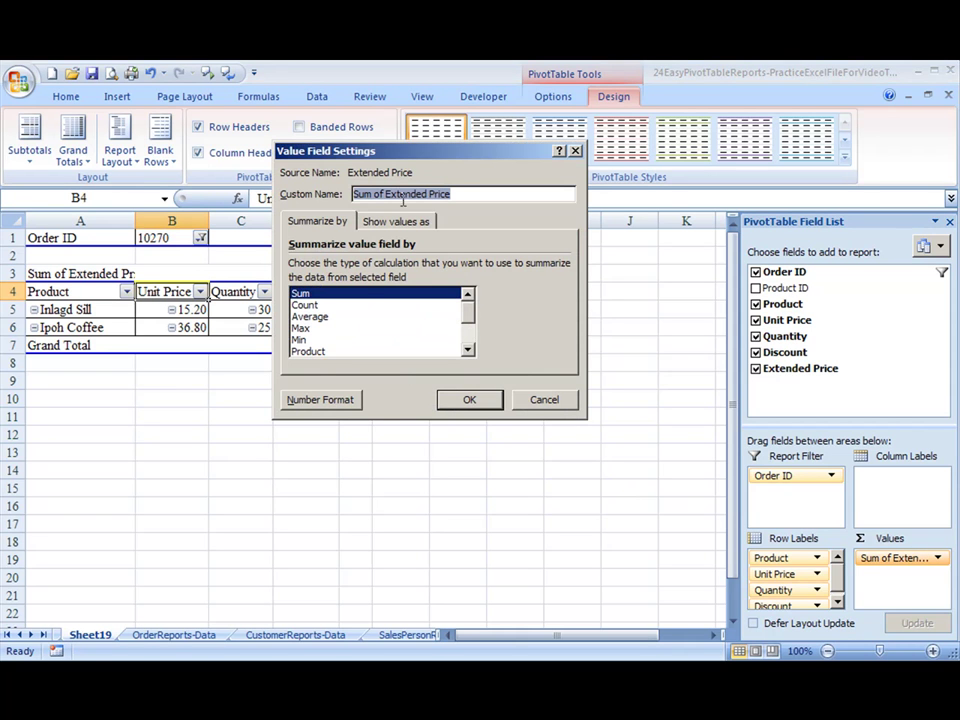
pyautogui.click(298, 399)
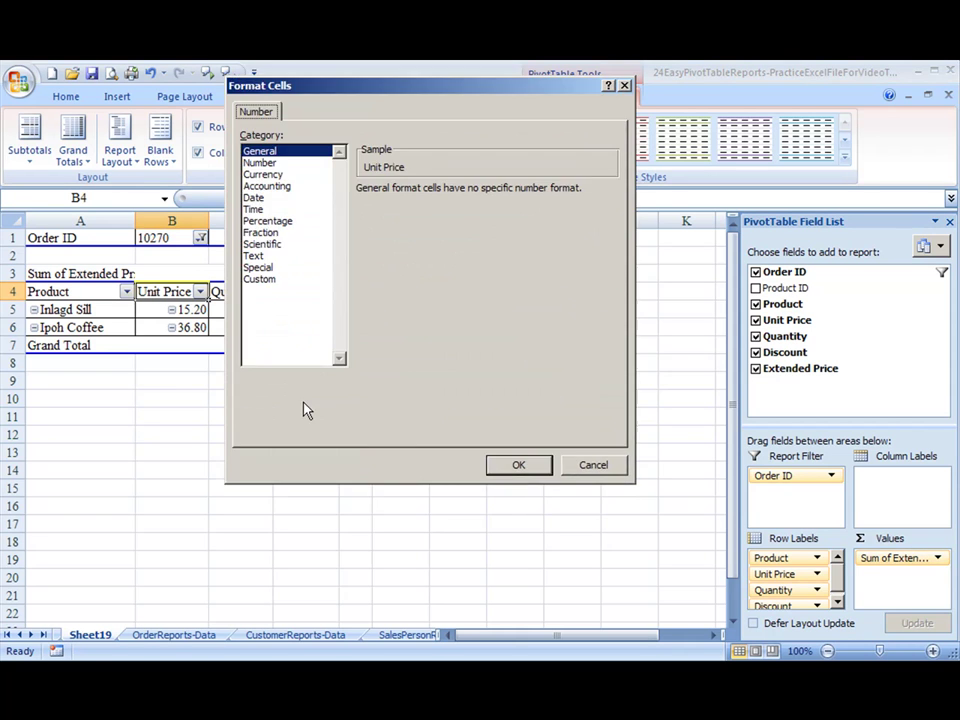
pyautogui.click(260, 163)
pyautogui.click(366, 212)
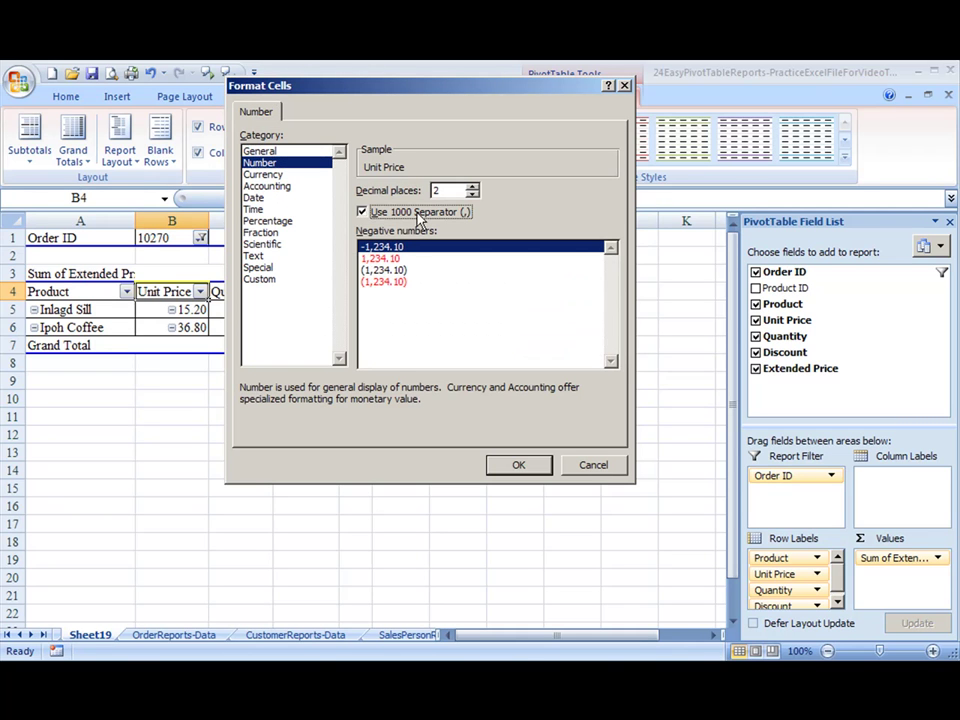
pyautogui.click(519, 465)
pyautogui.click(467, 398)
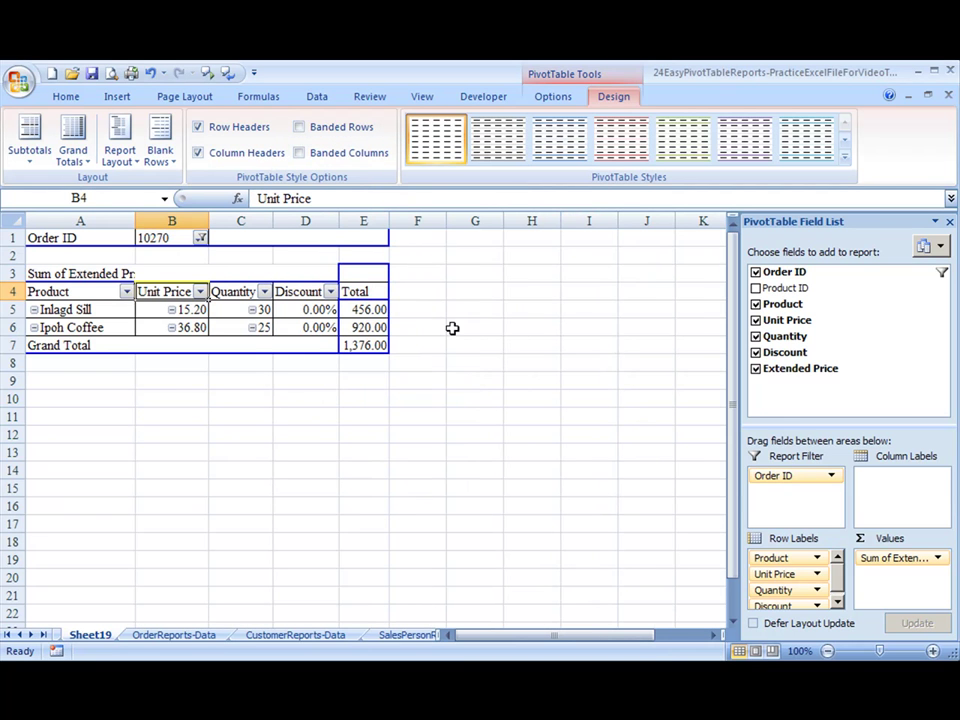
# Enter the formula =15.2*30 in cell G5 to check the first product's extended price.
pyautogui.click(477, 310)
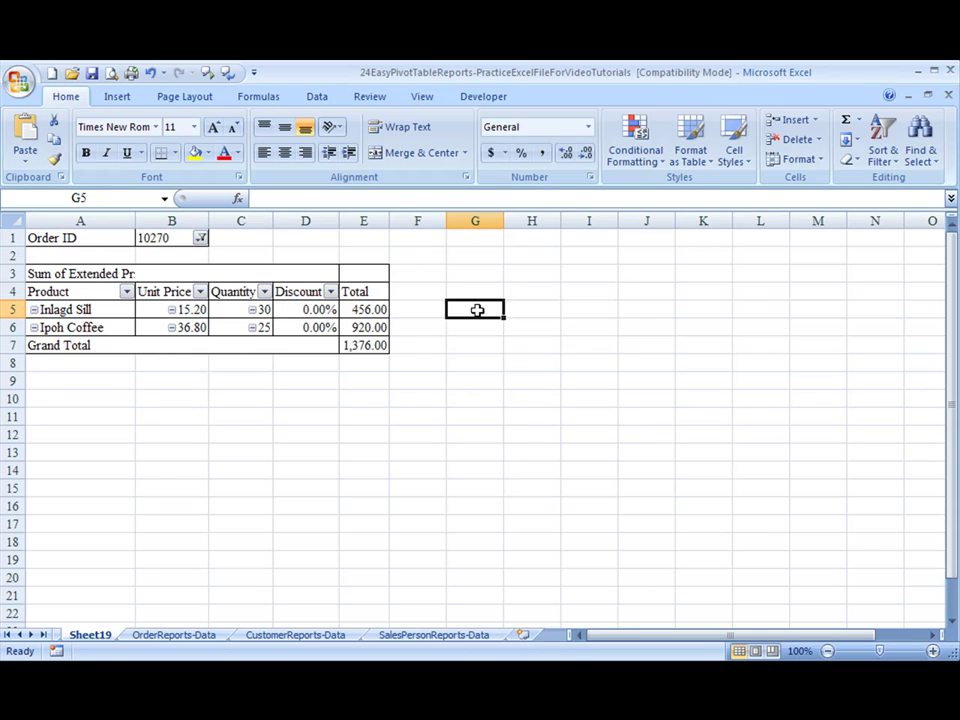
pyautogui.write('15.2')
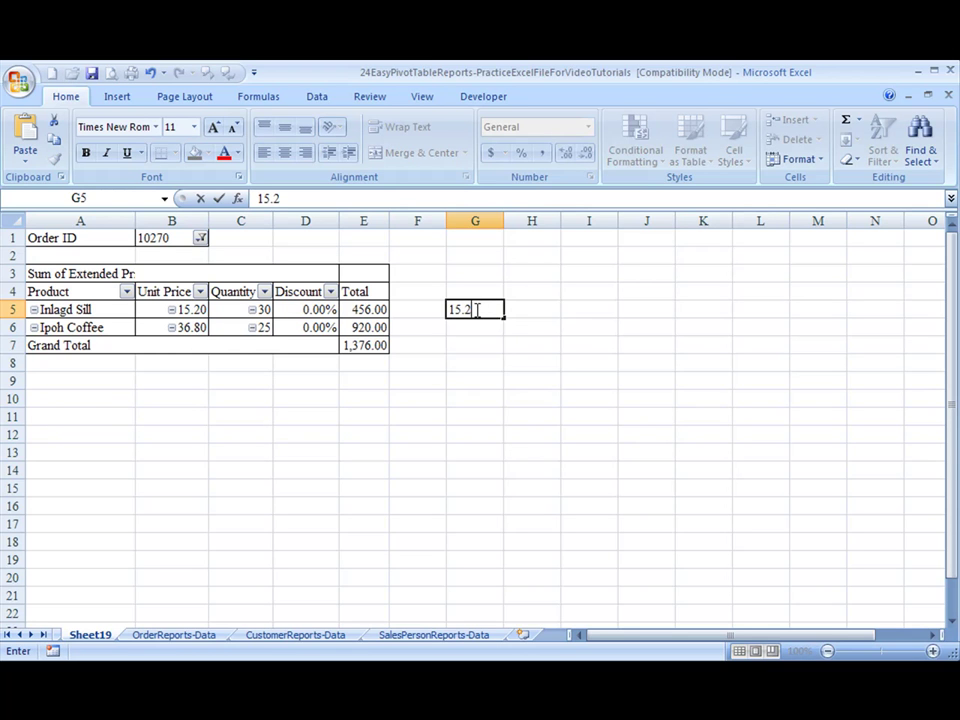
pyautogui.press('BackSpace')
pyautogui.press('BackSpace')
pyautogui.press('BackSpace')
pyautogui.write('=15.')
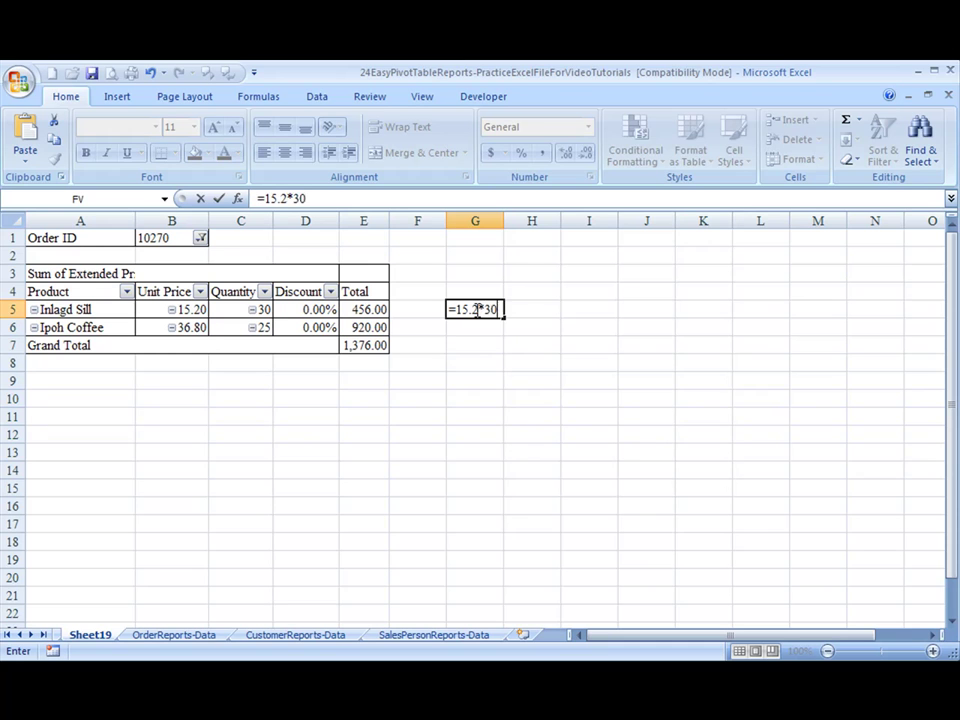
pyautogui.press('Return')
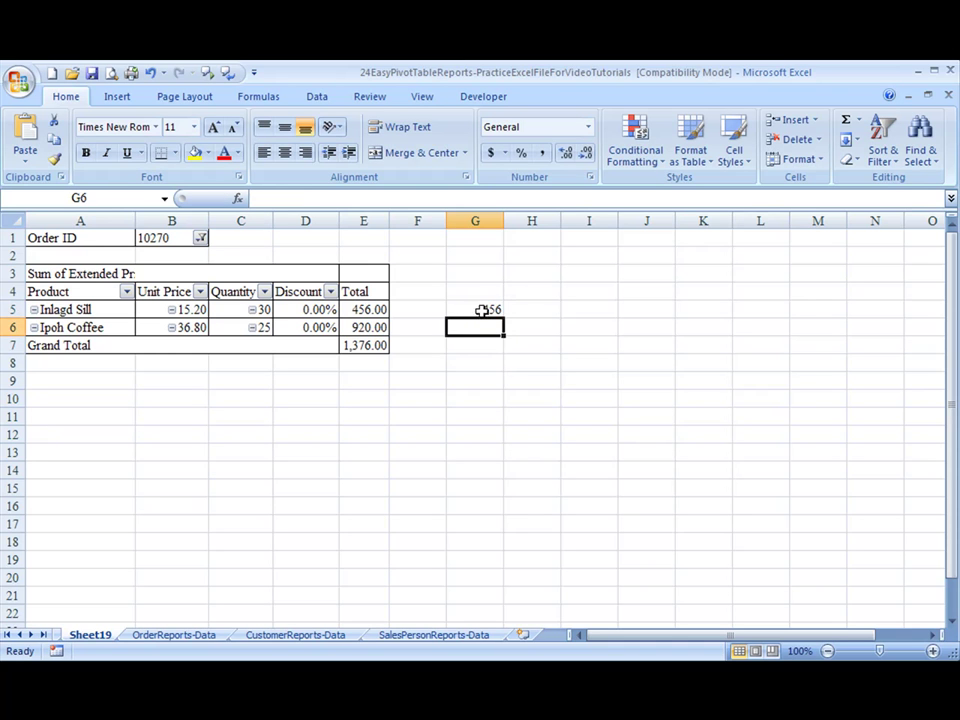
# Delete the check formula from cell G5 and return to cell A1.
pyautogui.click(481, 310)
pyautogui.press('Delete')
pyautogui.press('Left')
pyautogui.press('Left')
pyautogui.press('Left')
pyautogui.press('Left')
pyautogui.press('Left')
pyautogui.press('Left')
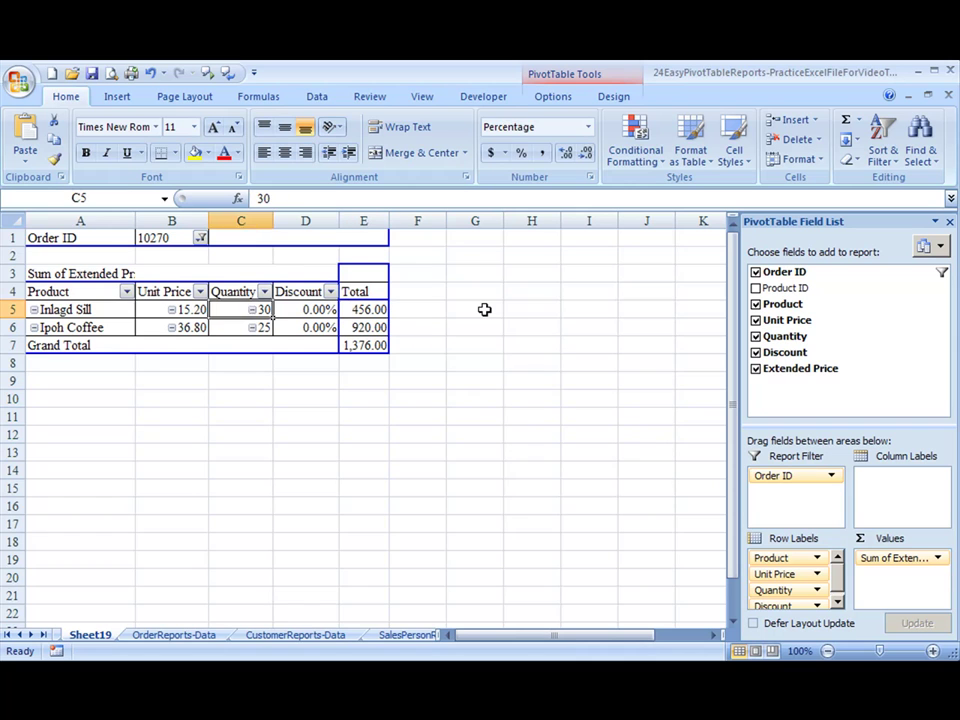
pyautogui.hotkey('ctrl', 'Home')
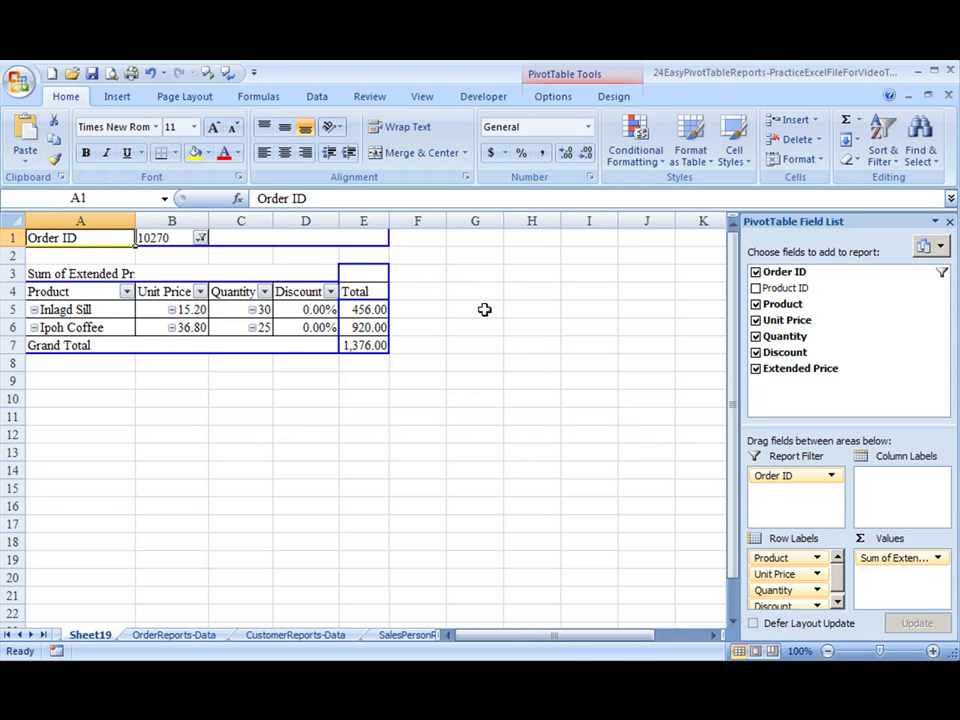